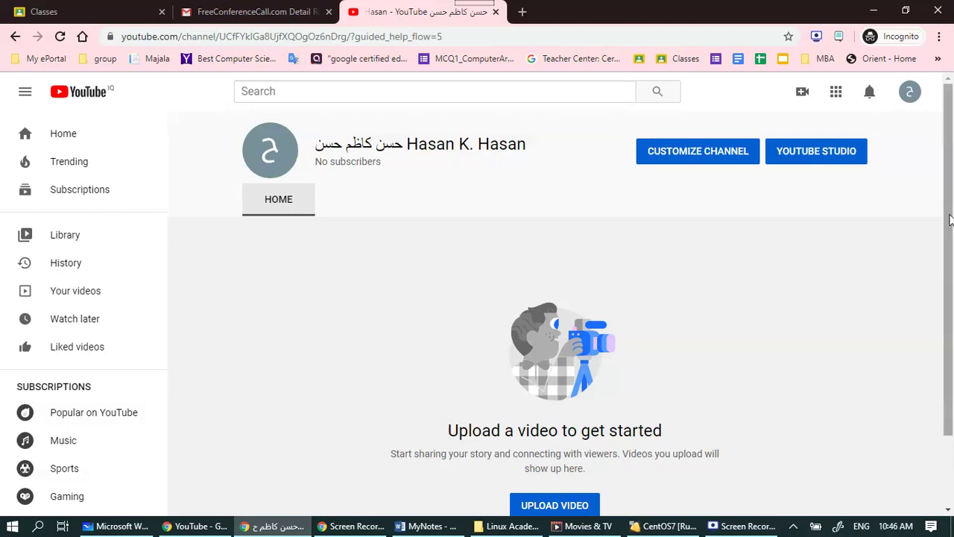
- Highlight the channel ID portion of the YouTube channel's web address to examine it
left_click_drag(950, 216, 952, 144)
left_click(522, 44)
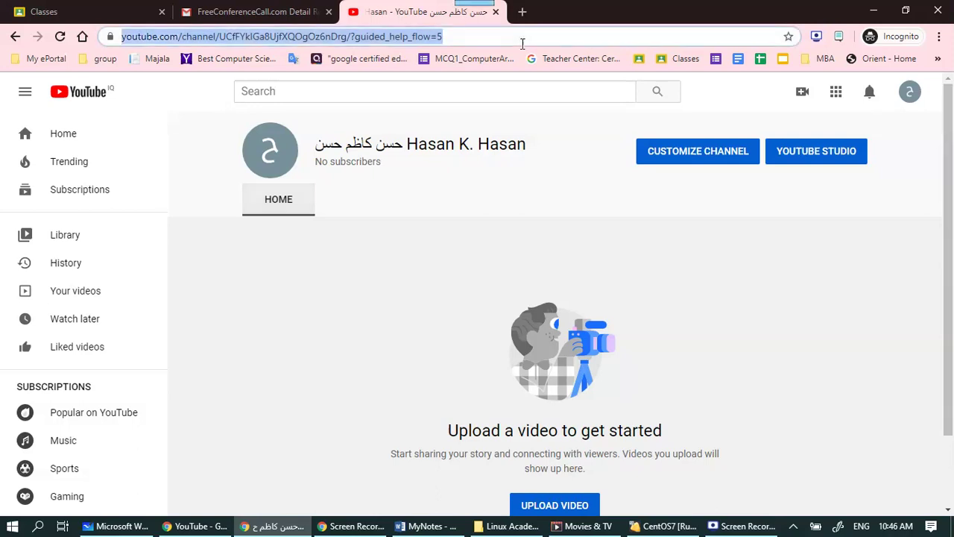
left_click_drag(523, 44, 275, 42)
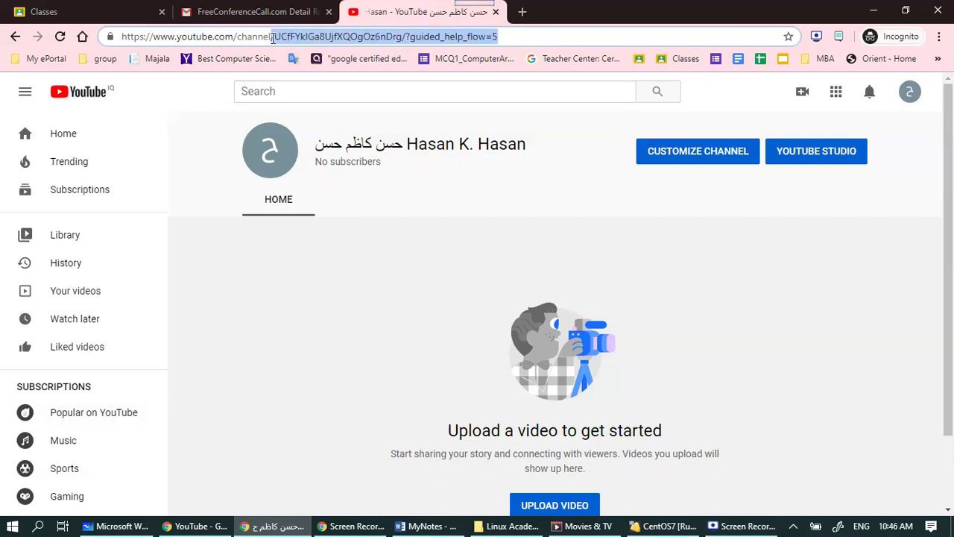
left_click(274, 39)
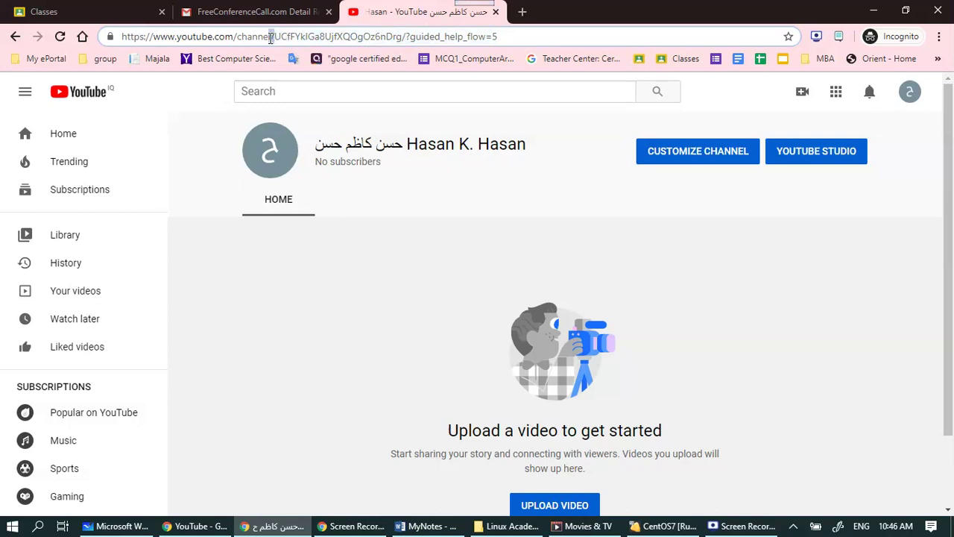
left_click_drag(273, 41, 597, 33)
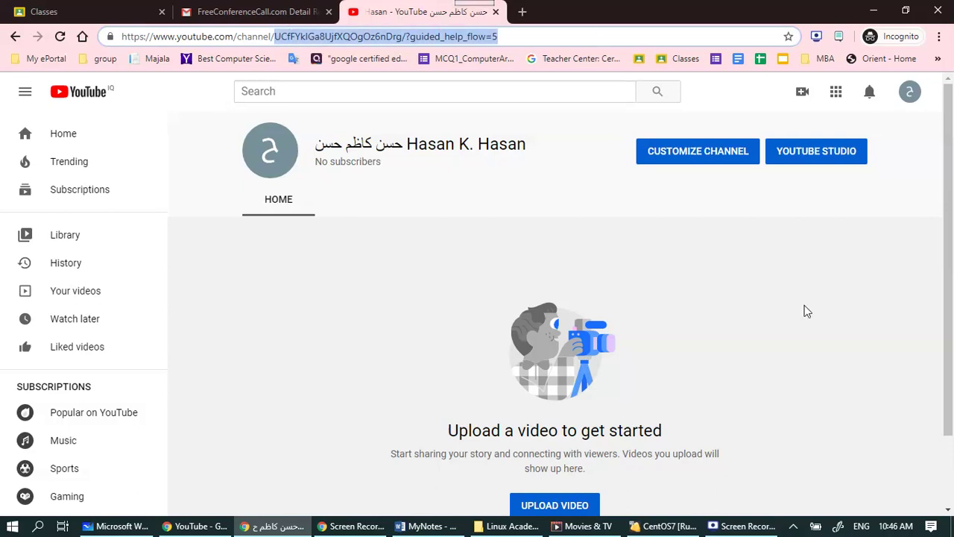
left_click(853, 291)
- Start uploading a first video from the empty channel page
scroll(853, 291, "down", 2)
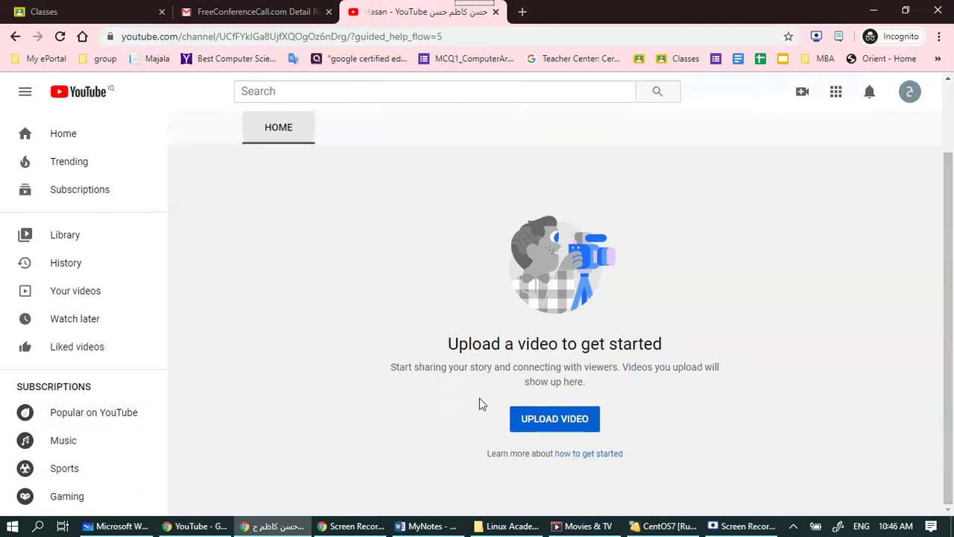
left_click(548, 422)
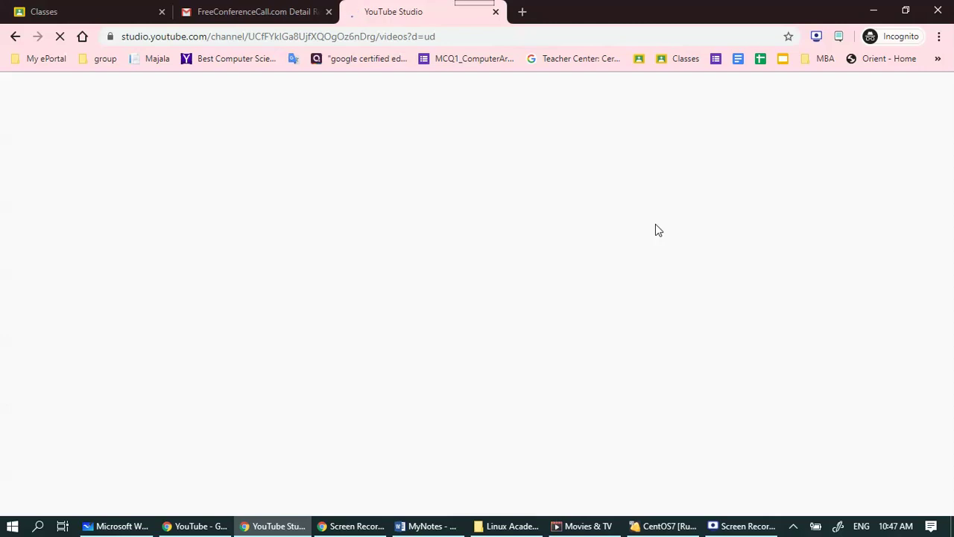
left_click(742, 525)
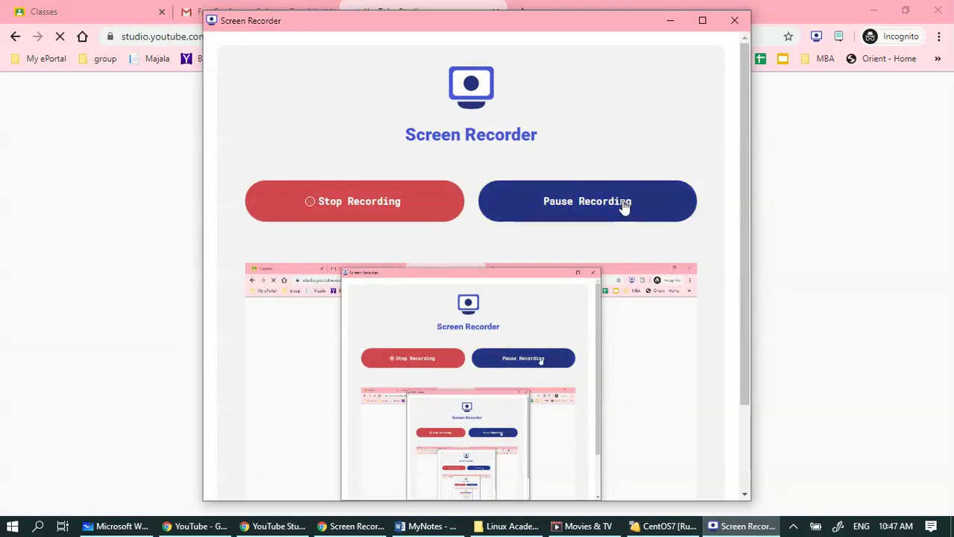
left_click_drag(634, 28, 704, 25)
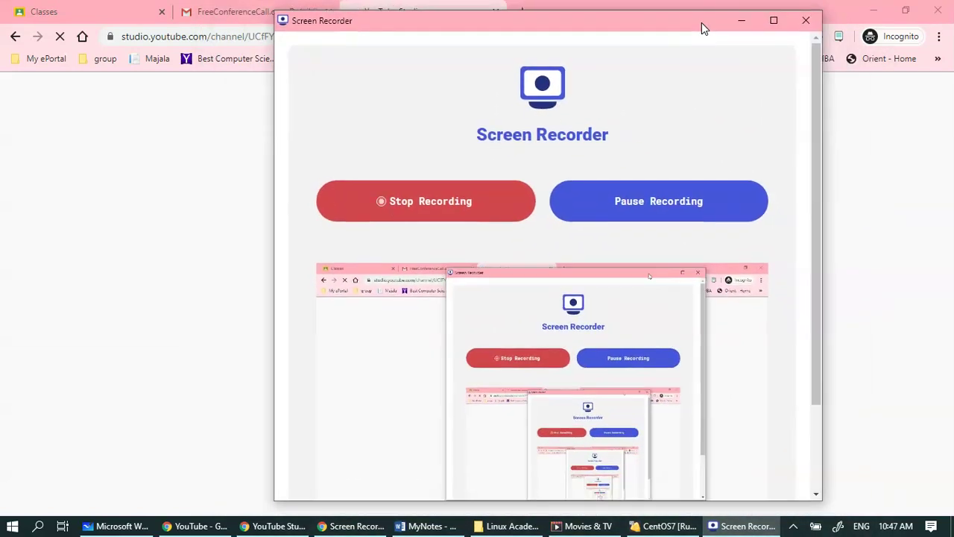
left_click(664, 213)
left_click(694, 213)
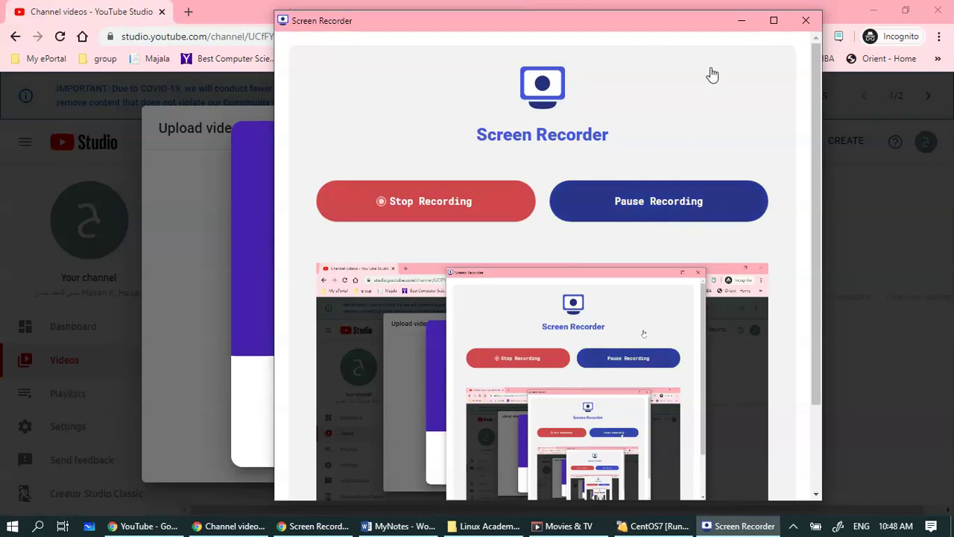
left_click(746, 21)
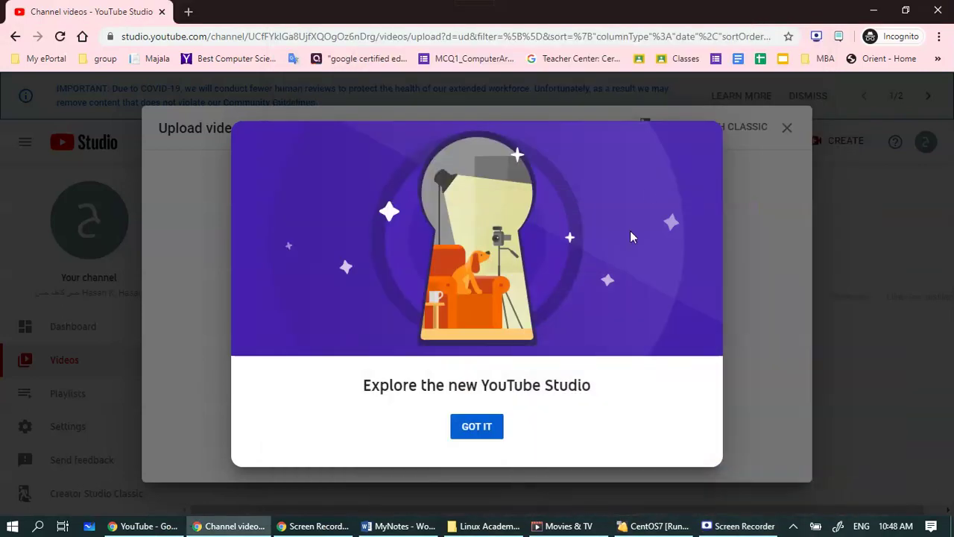
- Dismiss the "Explore the new YouTube Studio" introduction
left_click(486, 436)
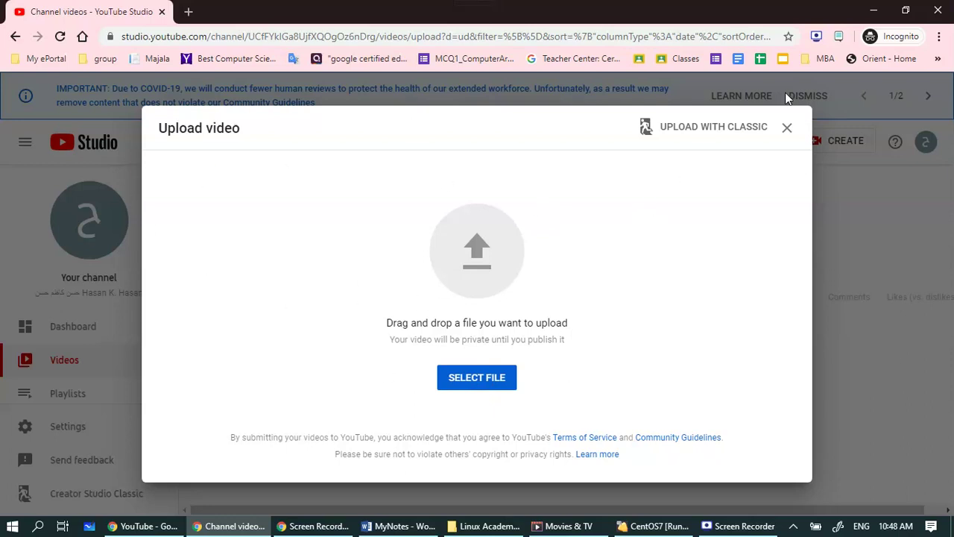
- Try to move the trial video file from the desktop to the upload area, with the browser window reduced and repositioned
left_click(914, 10)
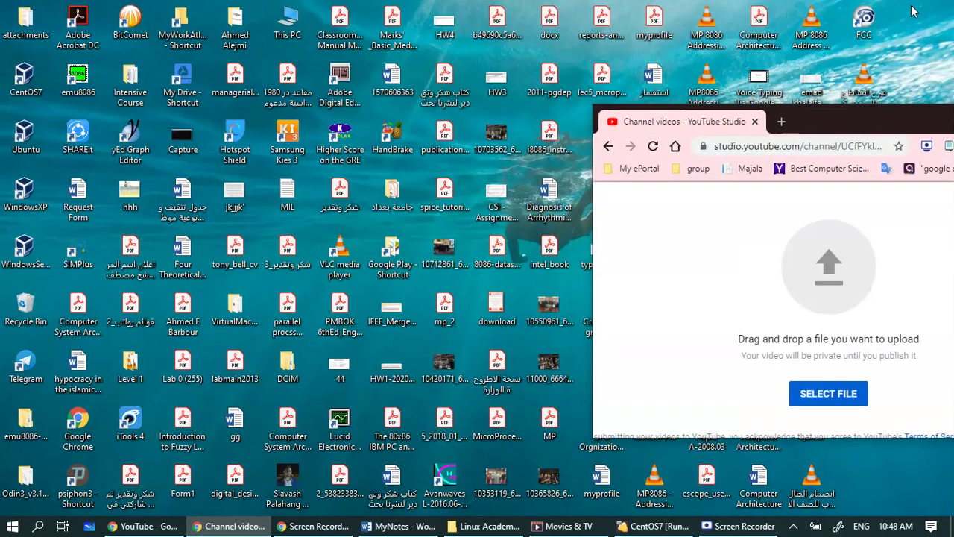
left_click_drag(857, 176, 579, 35)
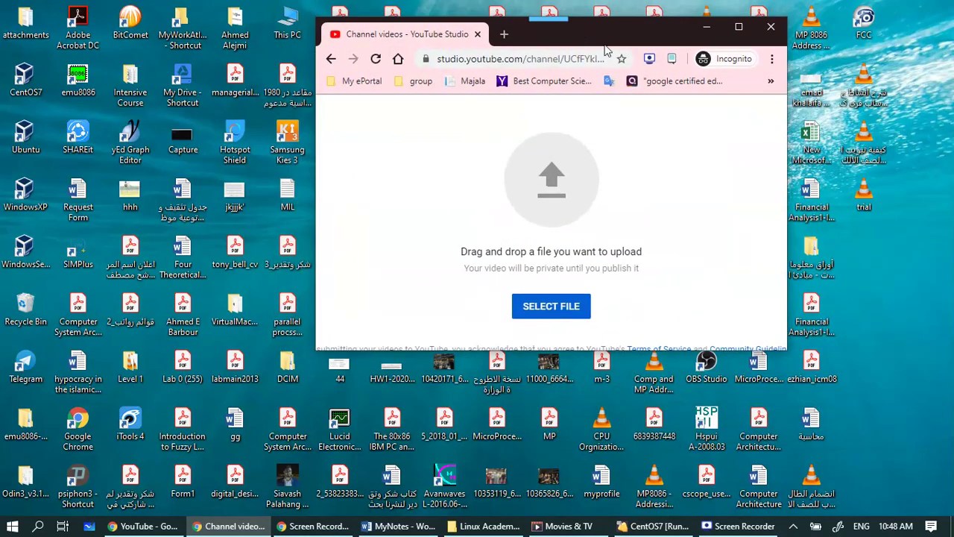
mouse_move(873, 196)
left_mouse_down()
mouse_move(660, 215)
mouse_move(951, 232)
mouse_move(864, 196)
left_mouse_up()
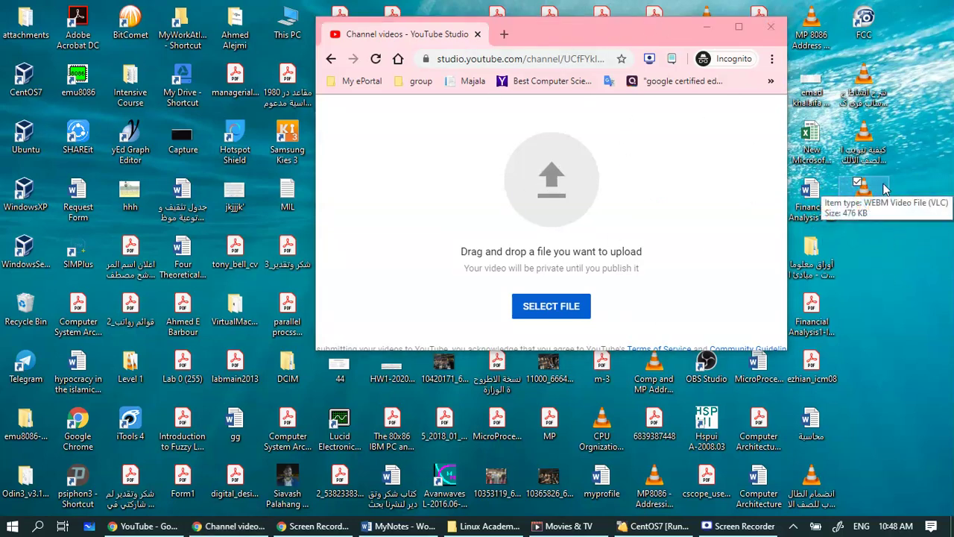
left_click_drag(872, 195, 635, 238)
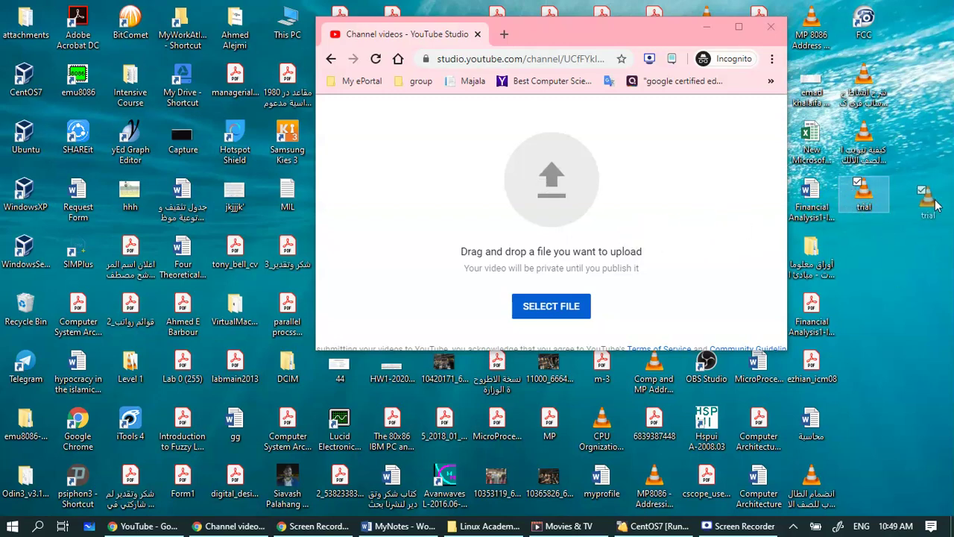
left_click(740, 29)
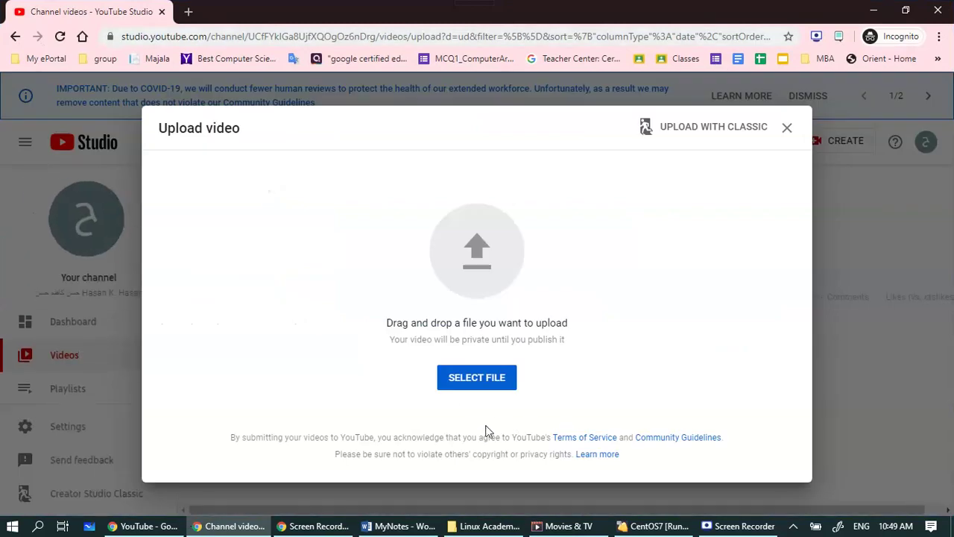
- Choose the video file named trial from the Desktop folder and upload it
left_click(481, 379)
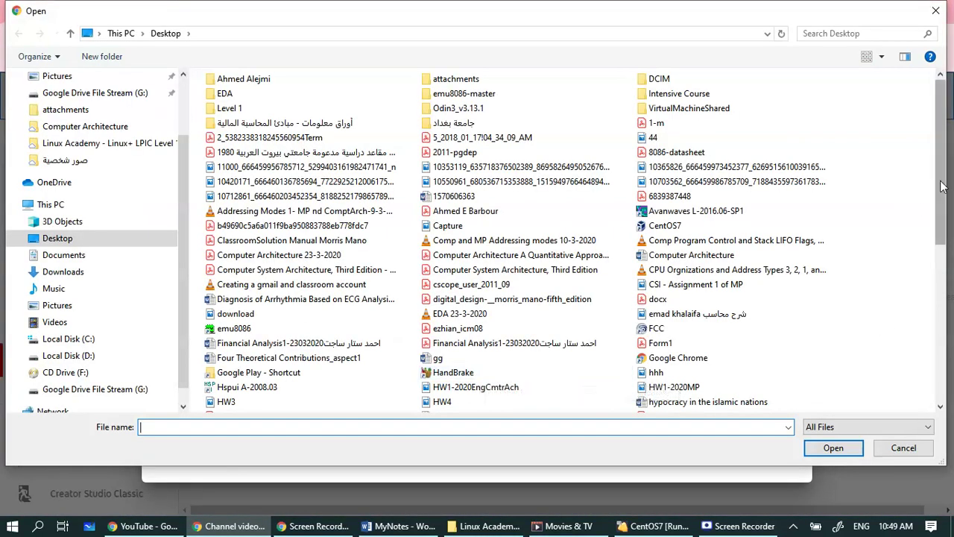
scroll(941, 191, "down", 7)
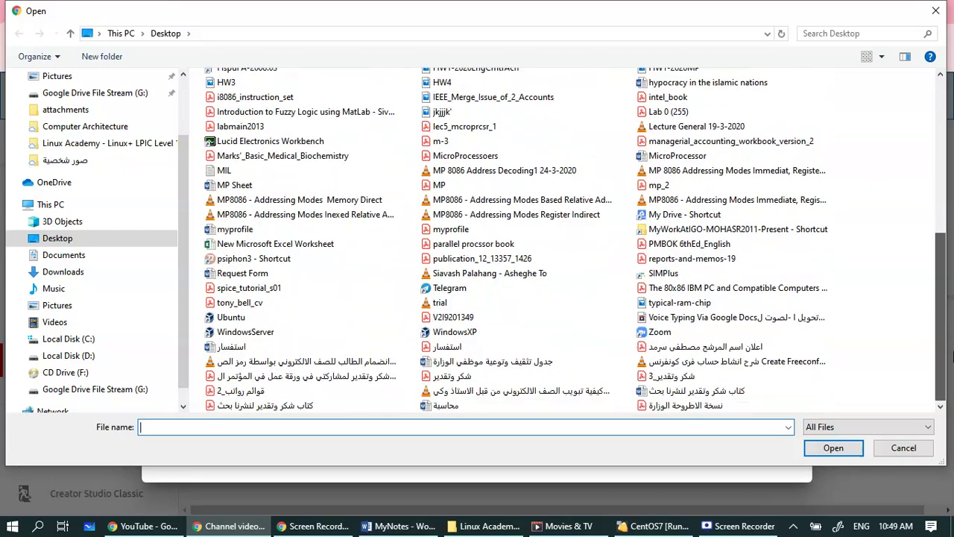
left_click(686, 306)
type("trial")
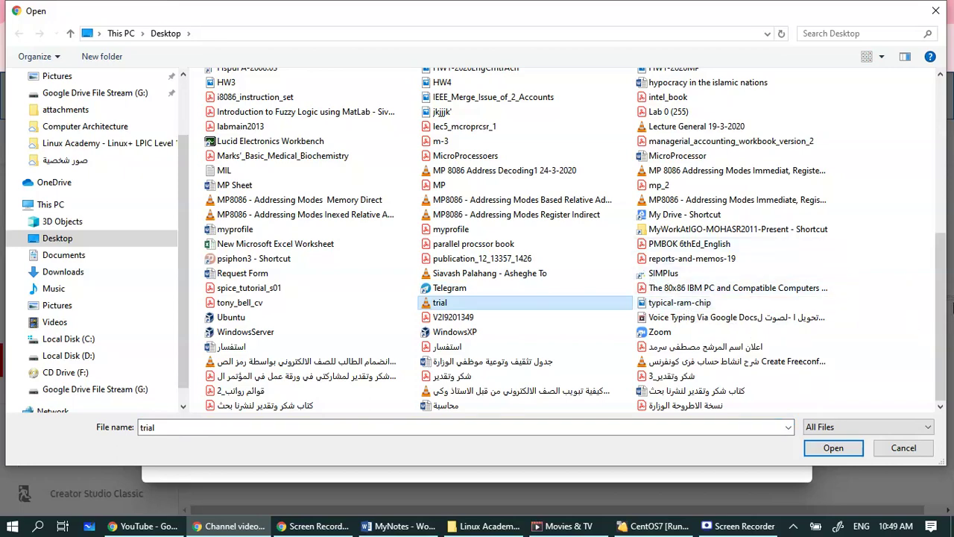
left_click_drag(941, 310, 946, 384)
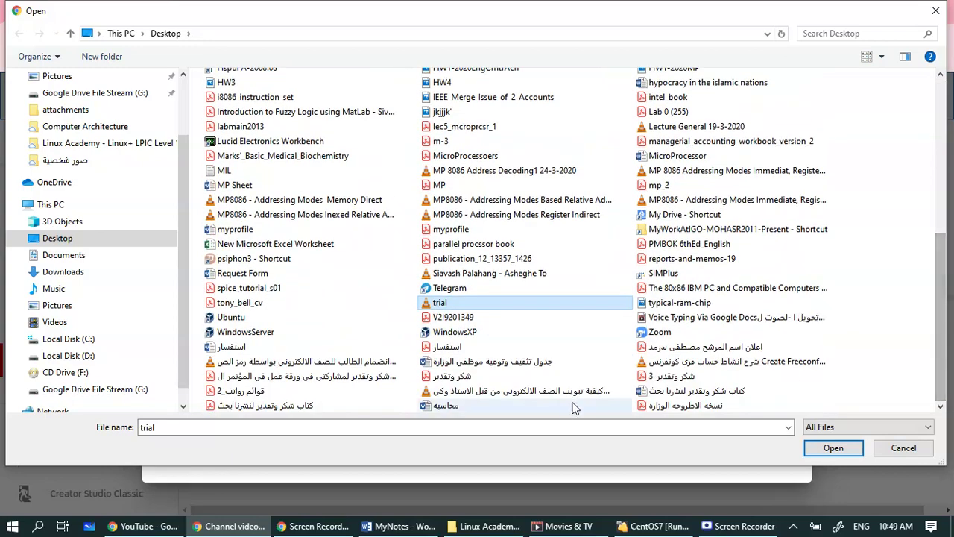
left_click(562, 425)
key("Return")
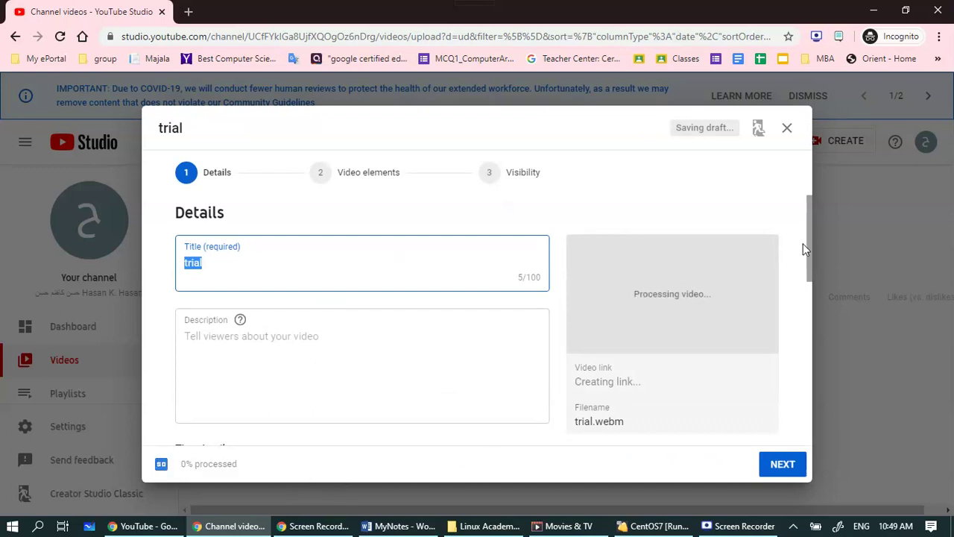
- Examine the title, description, thumbnail and playlist settings in the uploaded video's details
left_click_drag(814, 246, 810, 256)
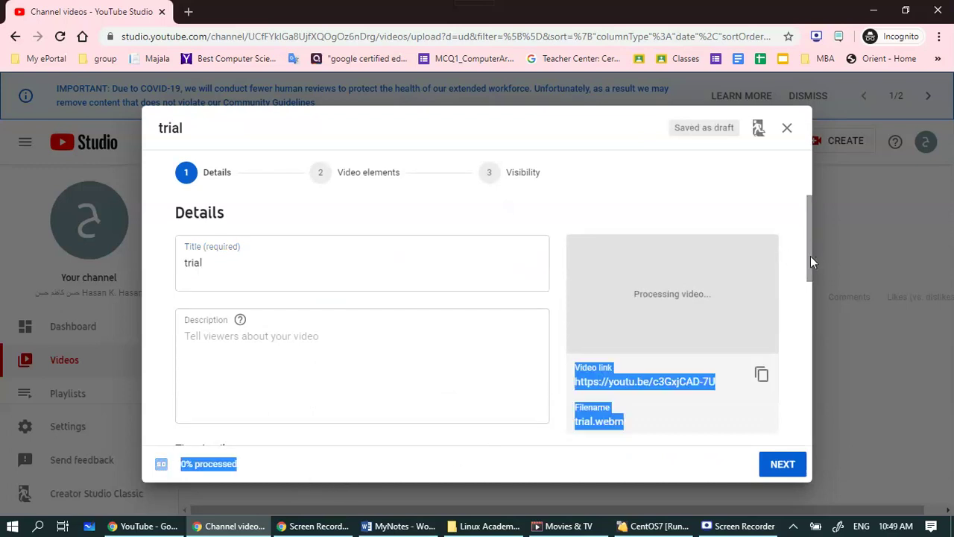
left_click(351, 281)
left_click_drag(808, 254, 813, 402)
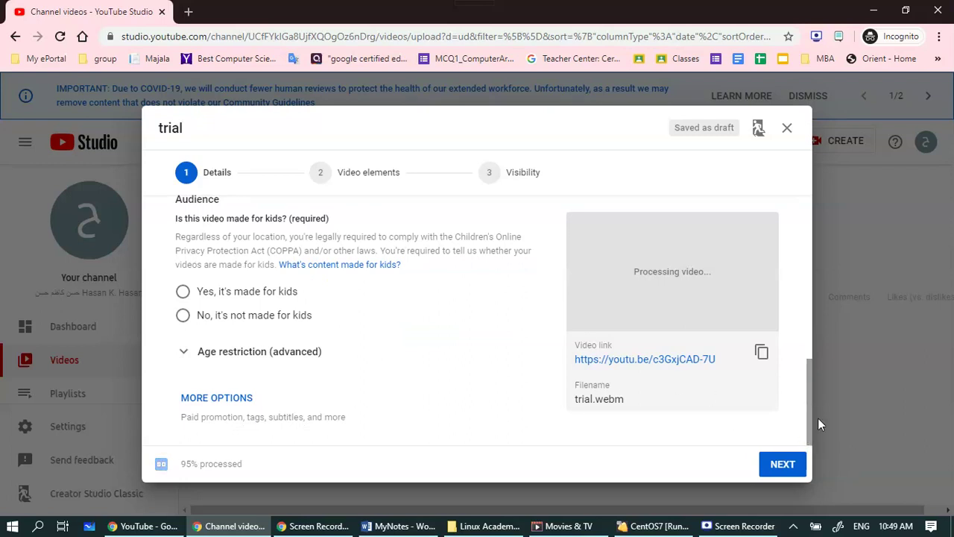
left_click_drag(805, 426, 800, 260)
left_click(356, 279)
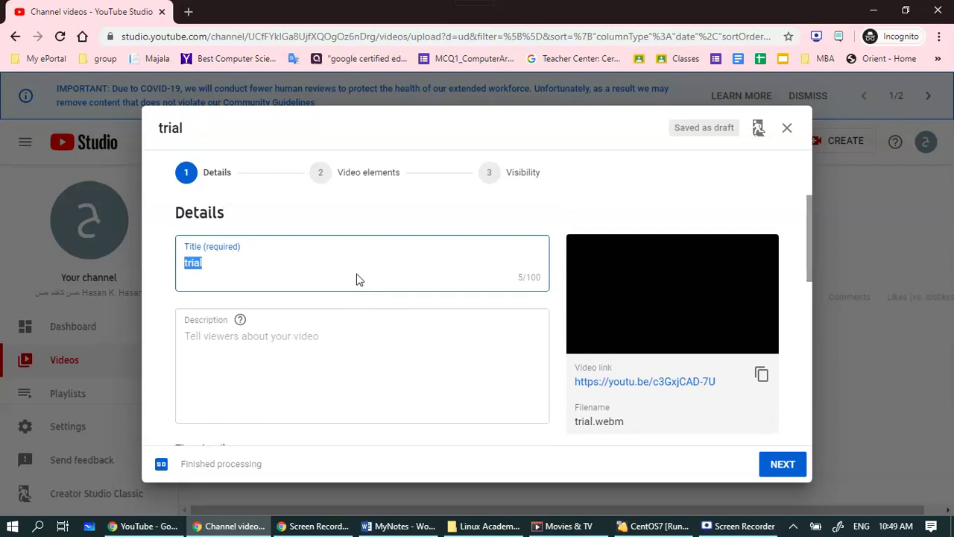
left_click(353, 338)
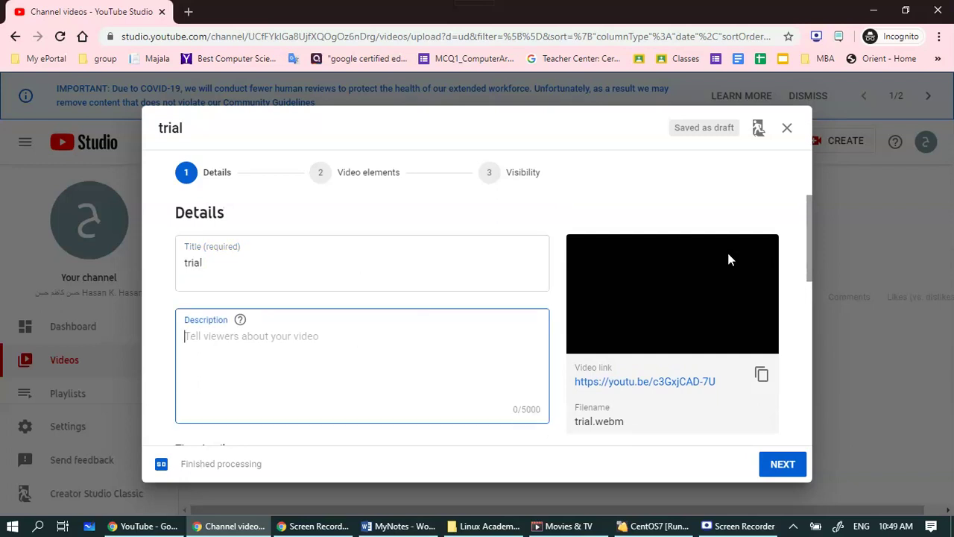
left_click_drag(814, 233, 807, 326)
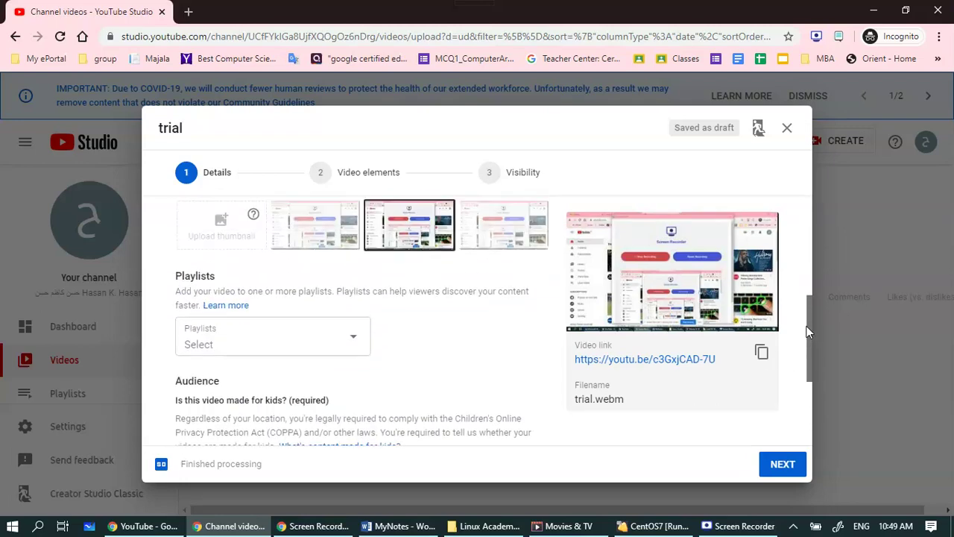
left_click(348, 345)
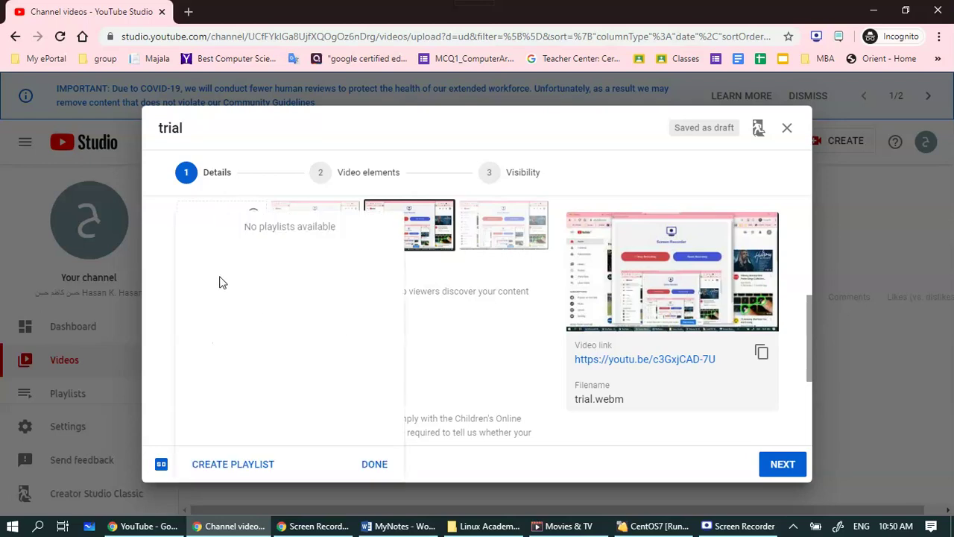
left_click(483, 341)
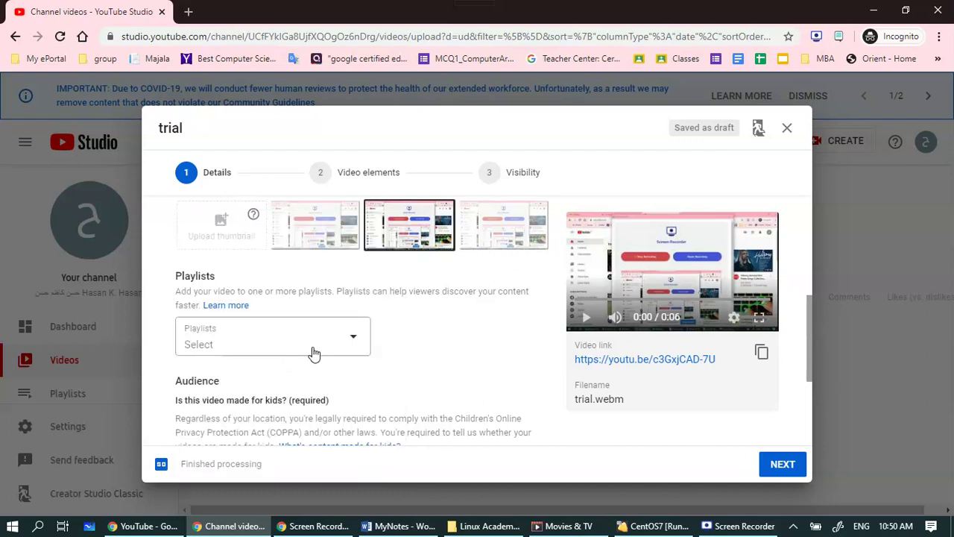
- Mark the video as not made for kids and expand the advanced age restriction settings
left_click_drag(807, 353, 807, 398)
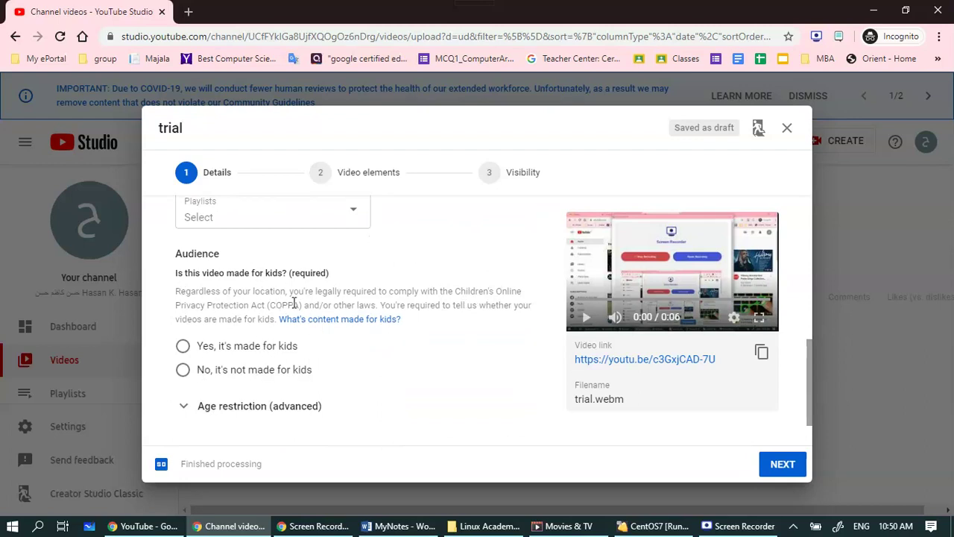
left_click(183, 373)
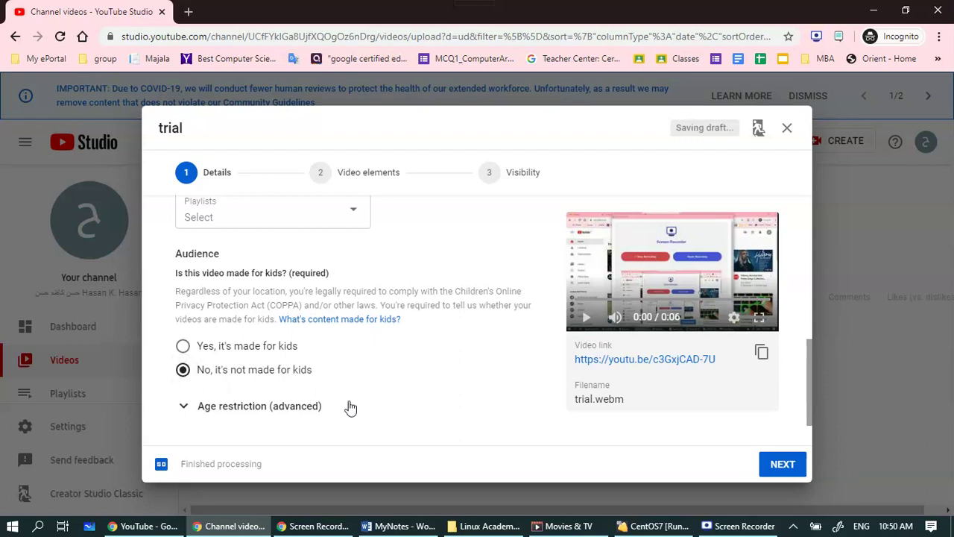
left_click(282, 407)
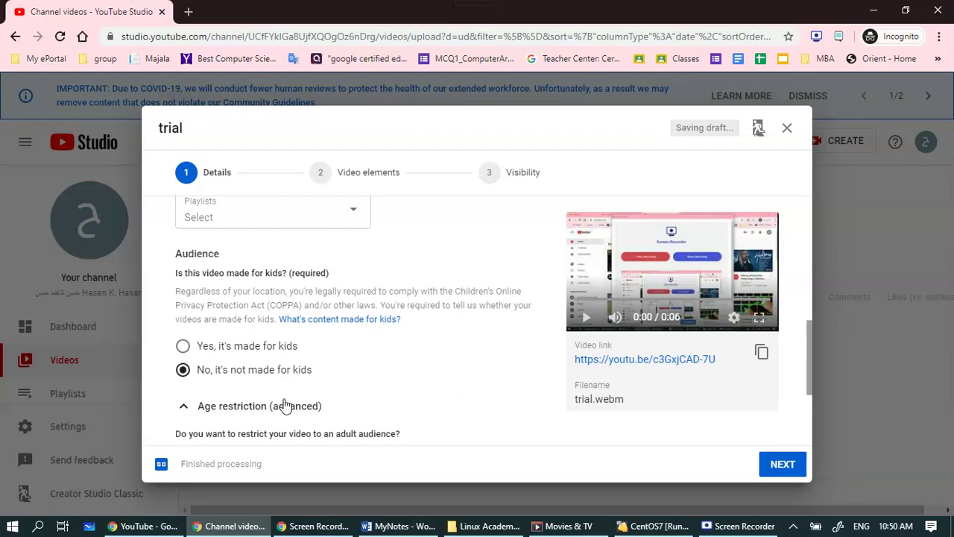
left_click_drag(808, 364, 807, 420)
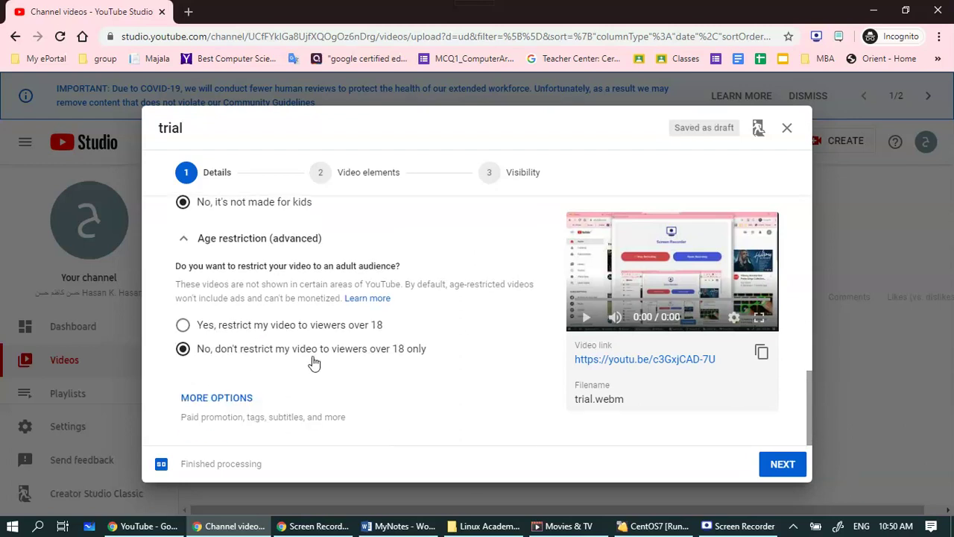
- Show the additional options in the video details and set the video language to Arabic
left_click(222, 401)
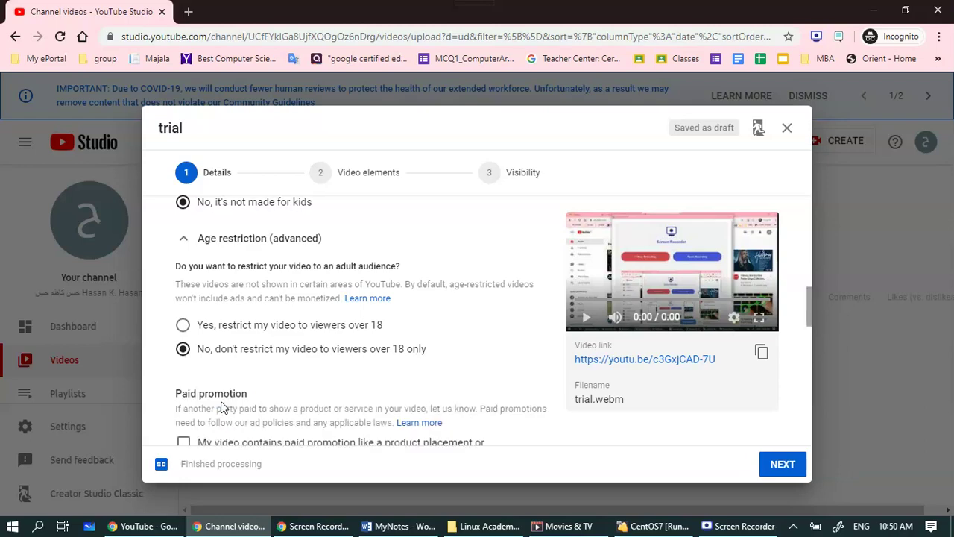
mouse_move(809, 310)
left_mouse_down()
mouse_move(808, 349)
mouse_move(802, 328)
left_mouse_up()
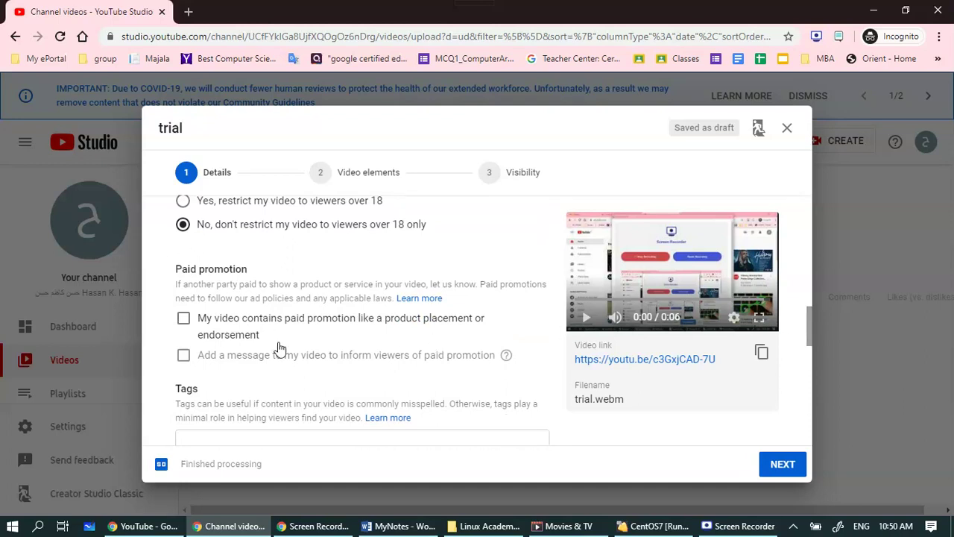
left_click_drag(808, 335, 807, 380)
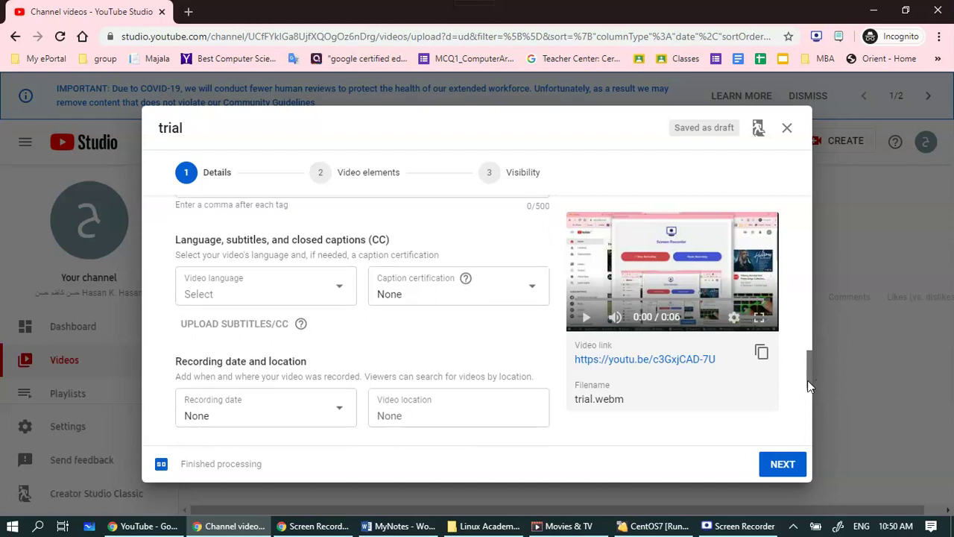
left_click(334, 292)
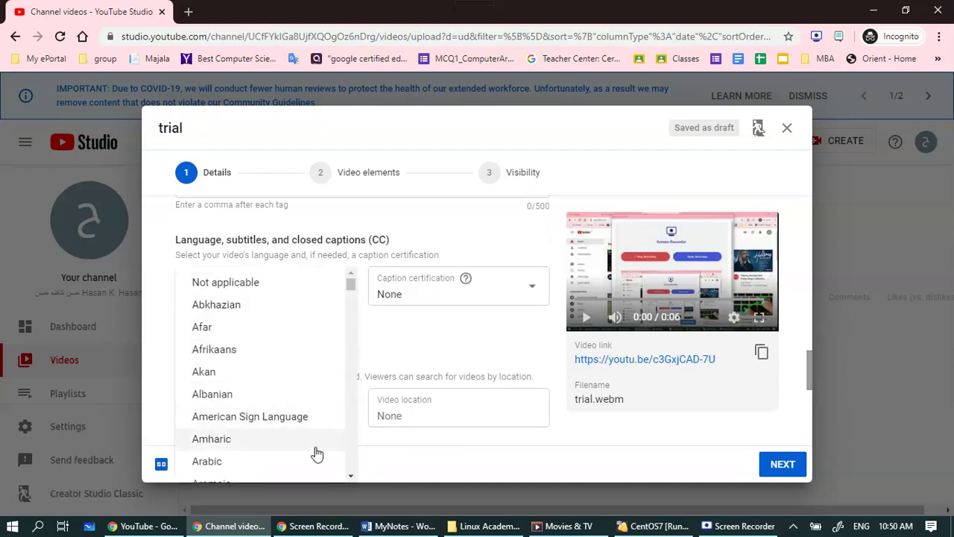
left_click(301, 461)
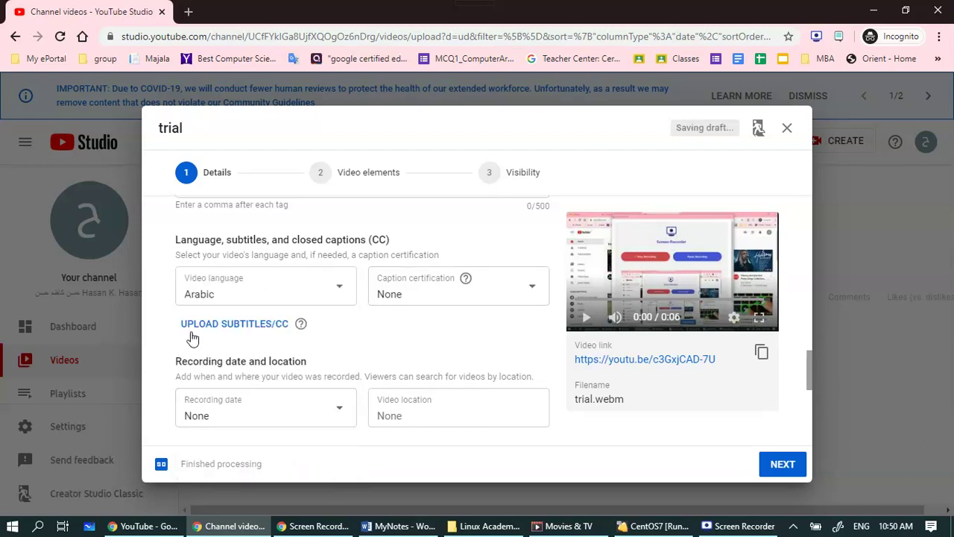
- Set the recording date to Mar 30, 2020 and the video location to Wasit University
left_click_drag(810, 374, 809, 381)
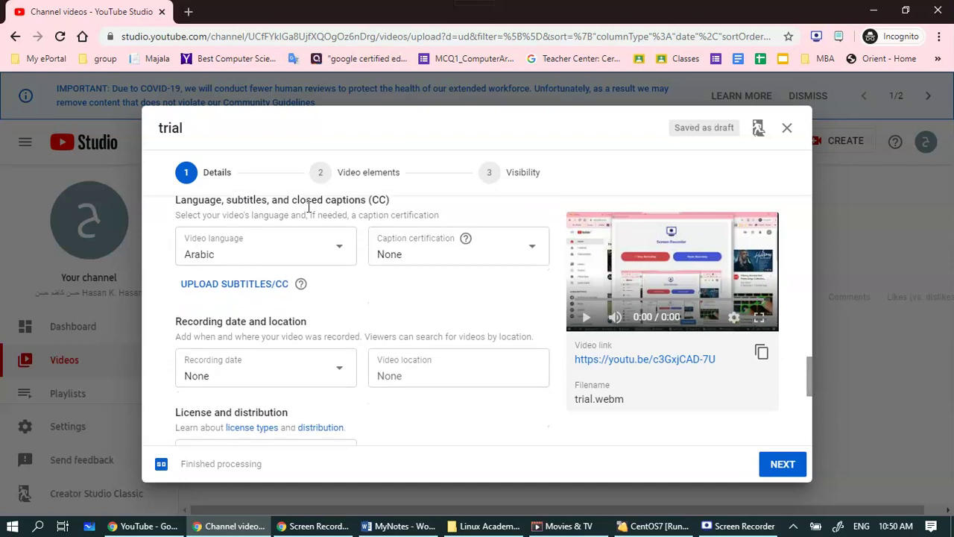
left_click(334, 374)
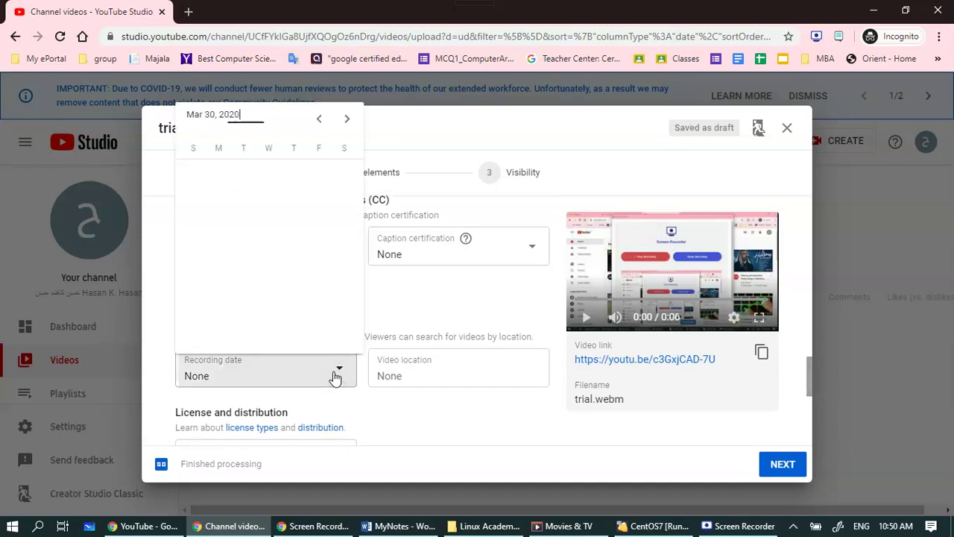
left_click(222, 341)
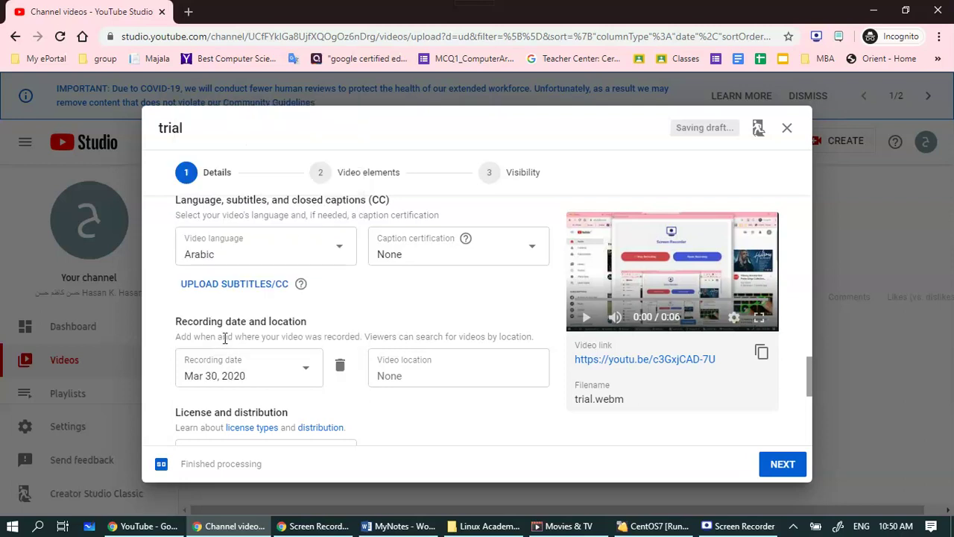
left_click(473, 369)
type("Wasit")
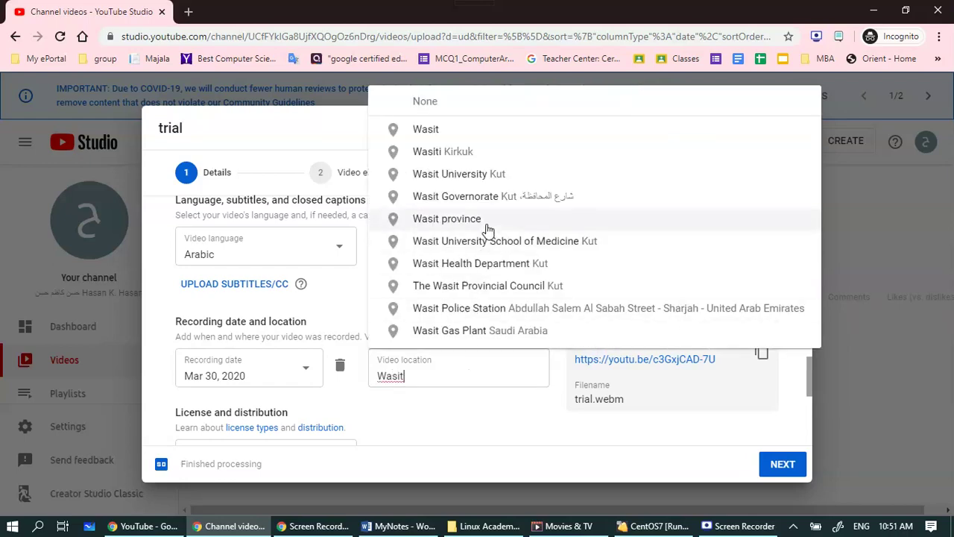
left_click(494, 174)
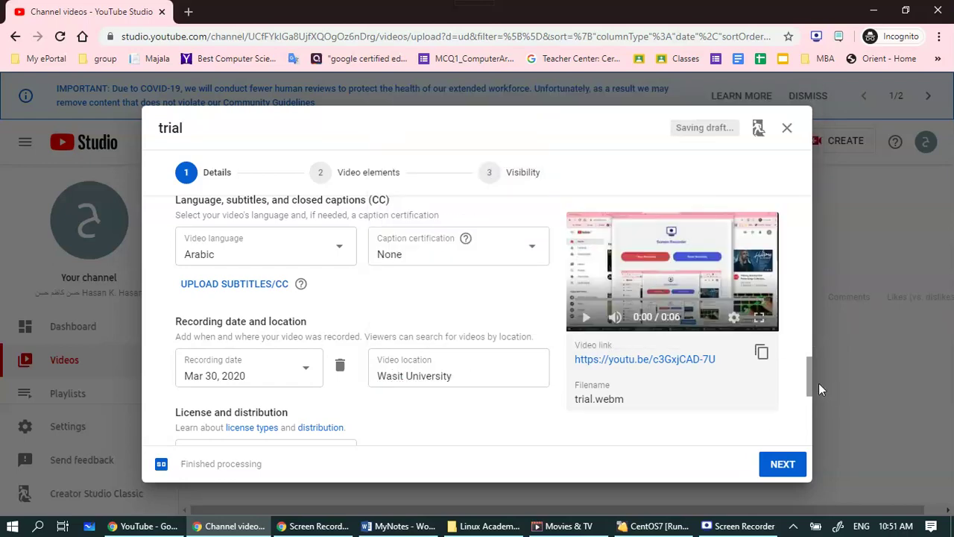
- Set the video's category to Education
left_click_drag(811, 380, 809, 419)
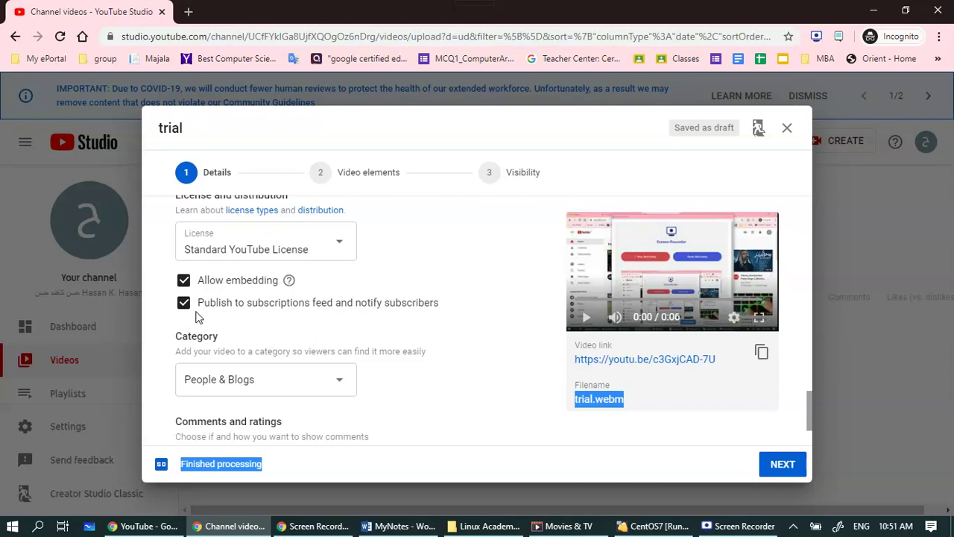
left_click(337, 394)
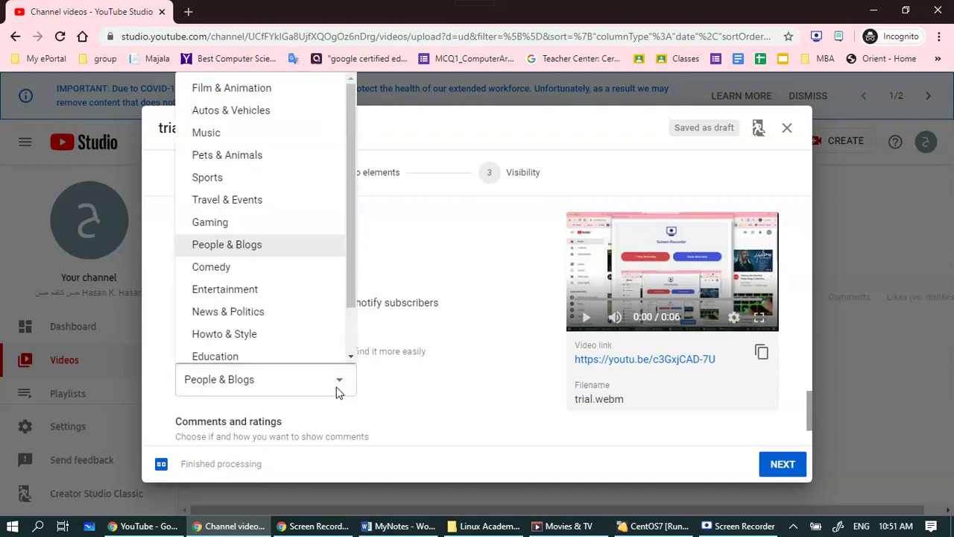
mouse_move(351, 260)
left_mouse_down()
mouse_move(351, 288)
mouse_move(354, 248)
left_mouse_up()
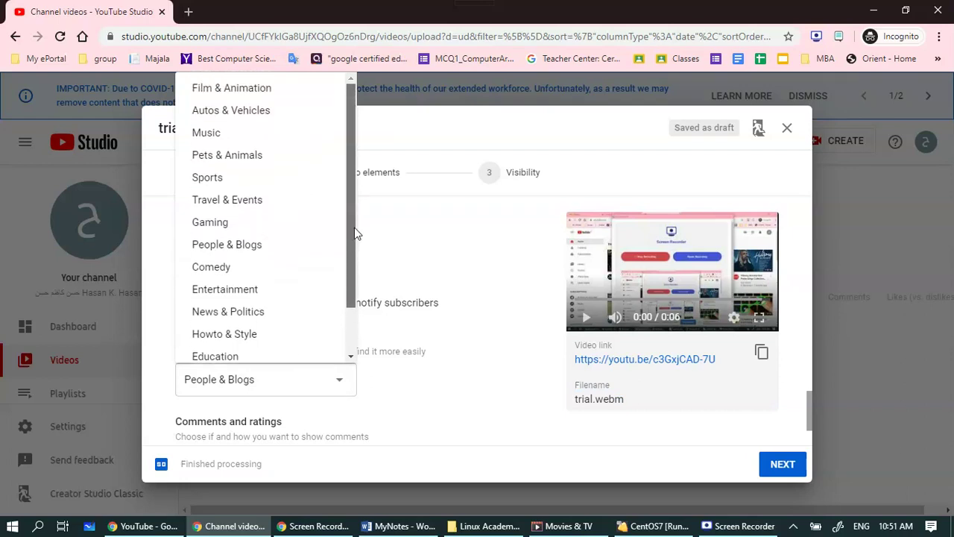
left_click_drag(354, 256, 341, 334)
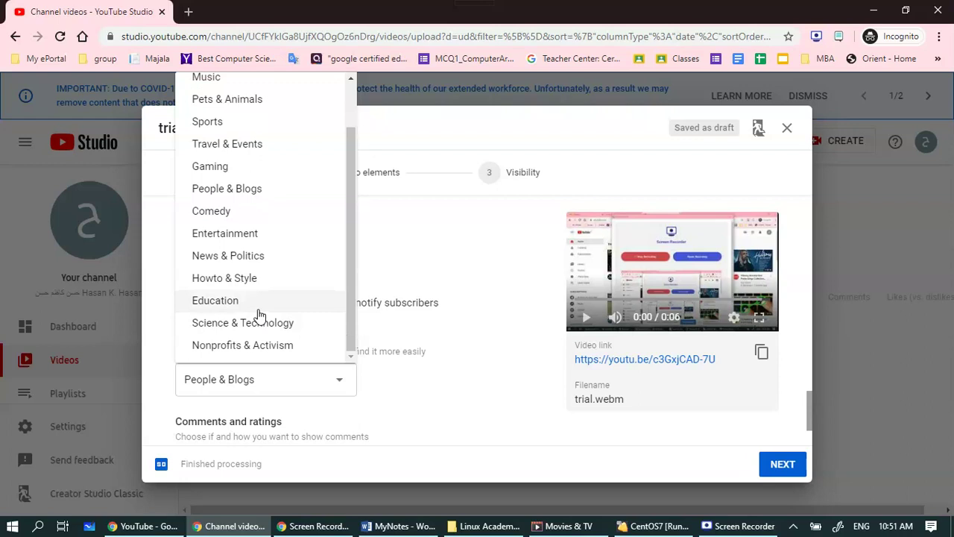
left_click(224, 301)
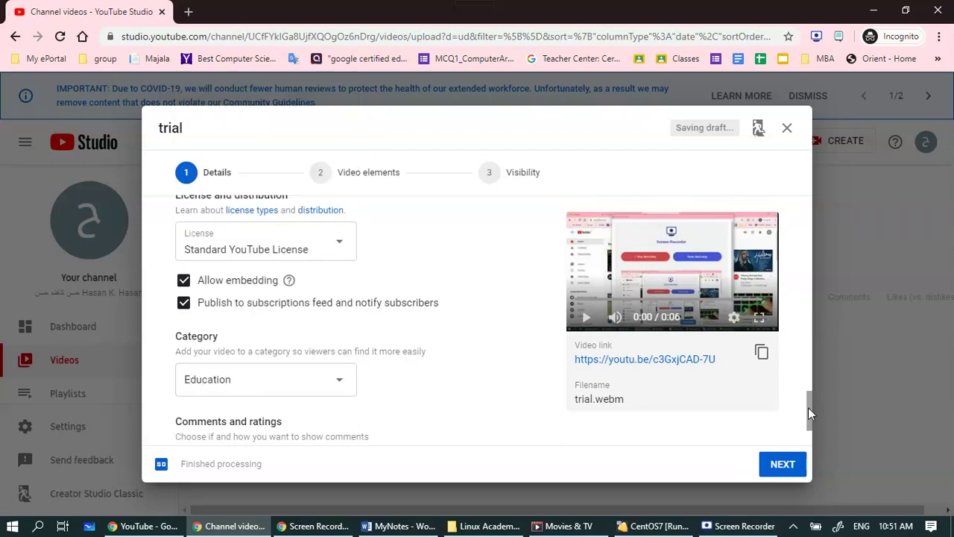
- Proceed past the video elements without adding any, set the visibility to Public and publish the video
left_click(784, 463)
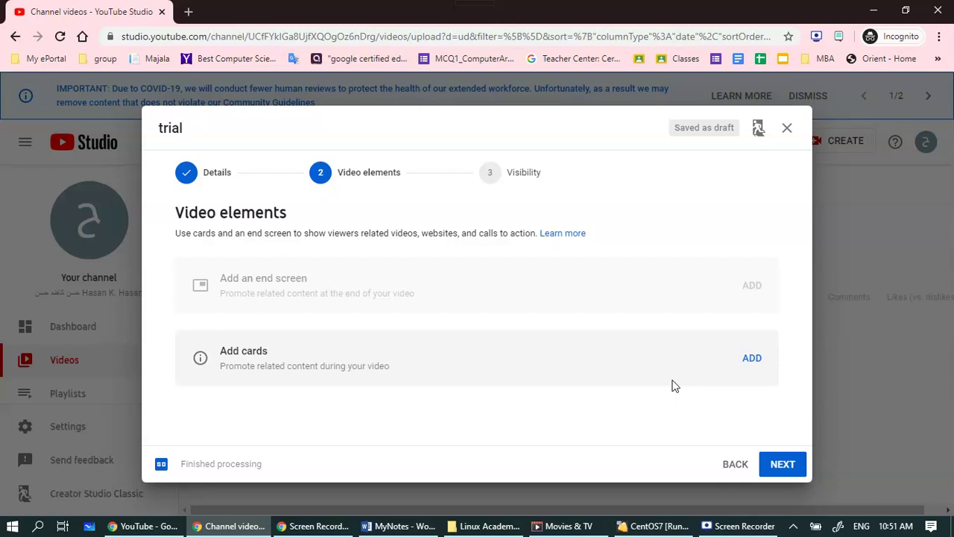
left_click(782, 465)
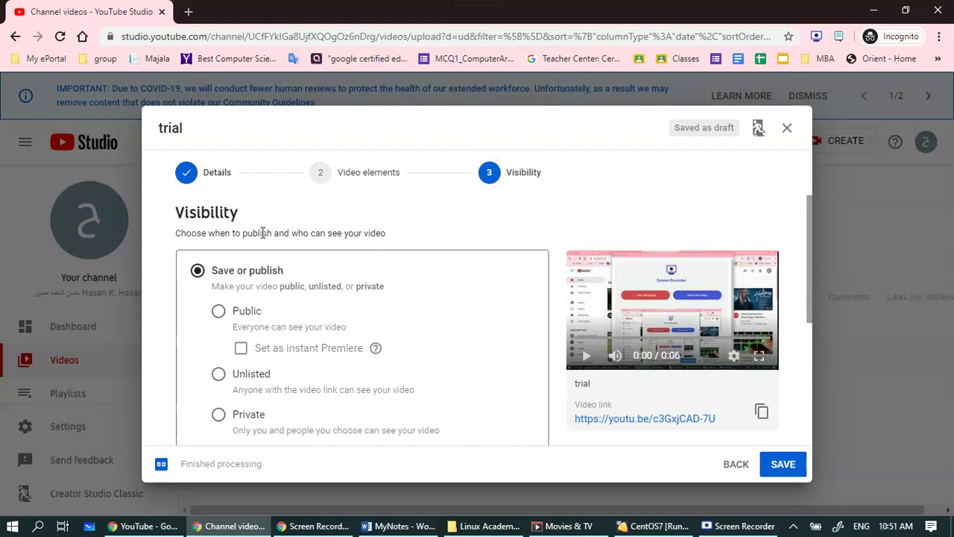
left_click(218, 310)
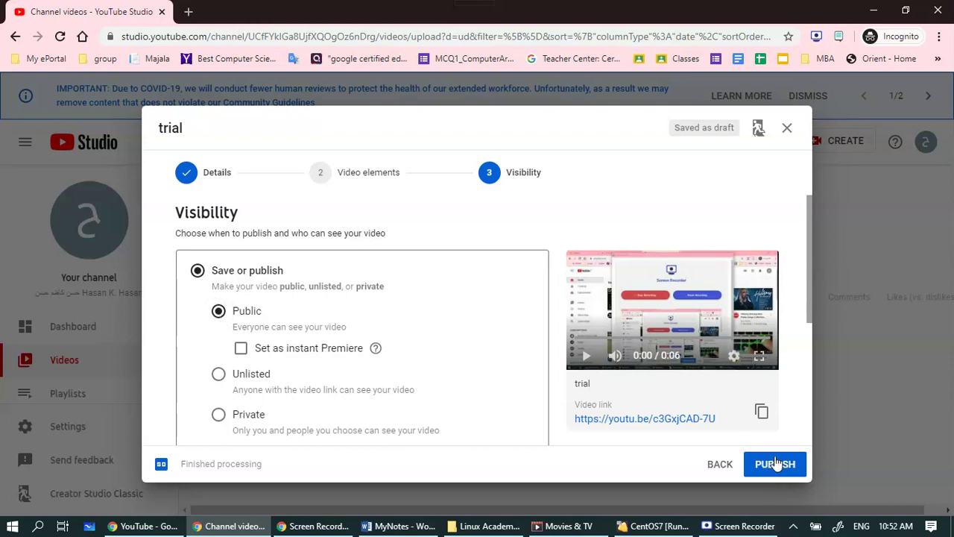
left_click_drag(809, 308, 809, 410)
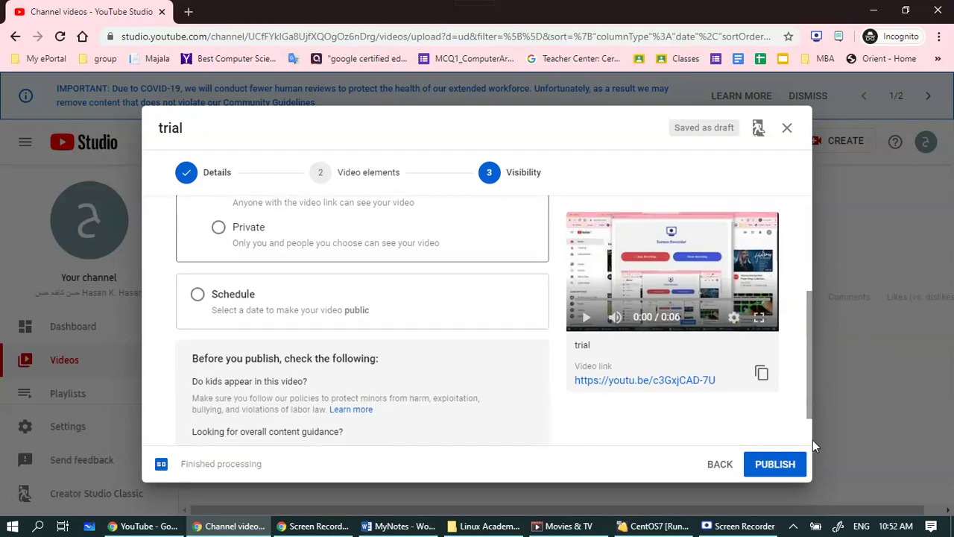
left_click_drag(811, 409, 811, 289)
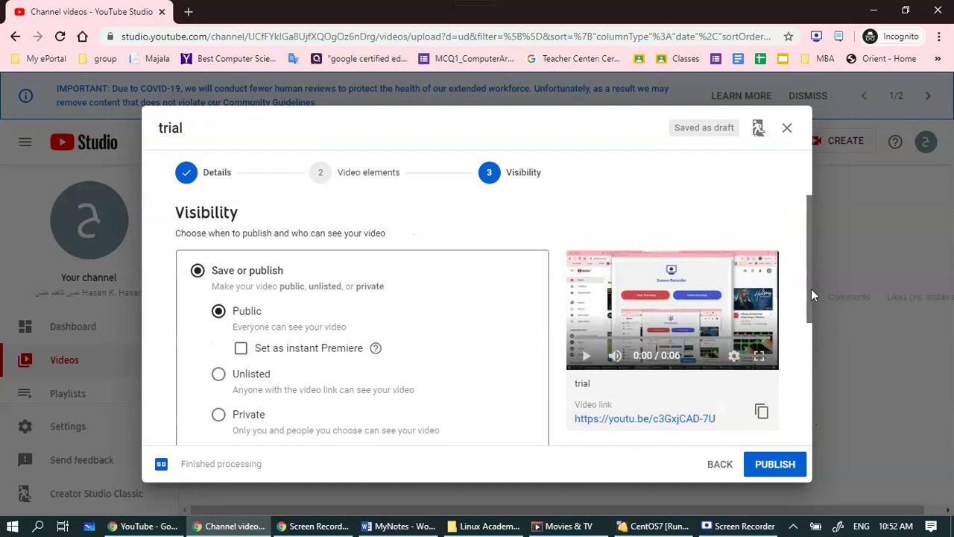
left_click(776, 473)
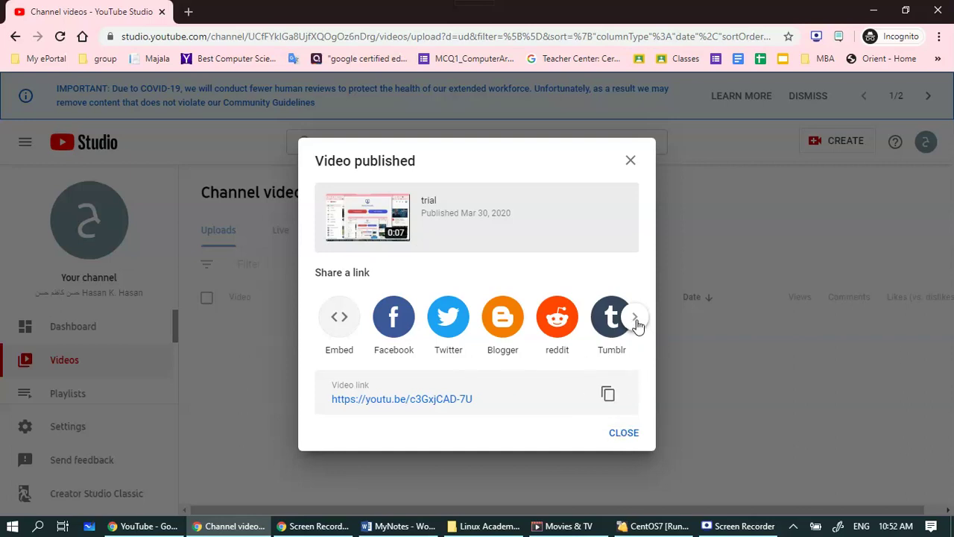
- Copy the published video's link from the sharing dialog
left_click_drag(498, 405, 328, 396)
left_click(332, 403)
left_click_drag(474, 400, 337, 401)
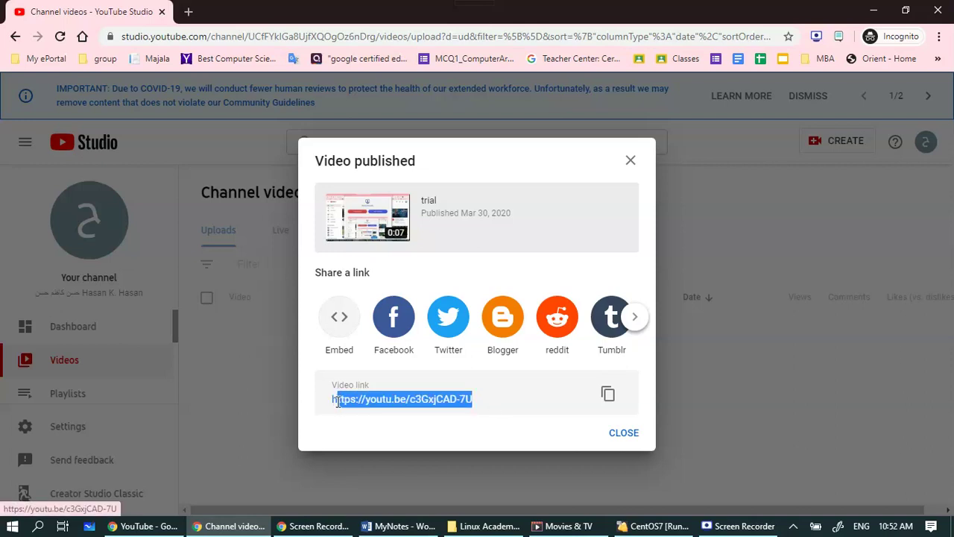
right_click(334, 401)
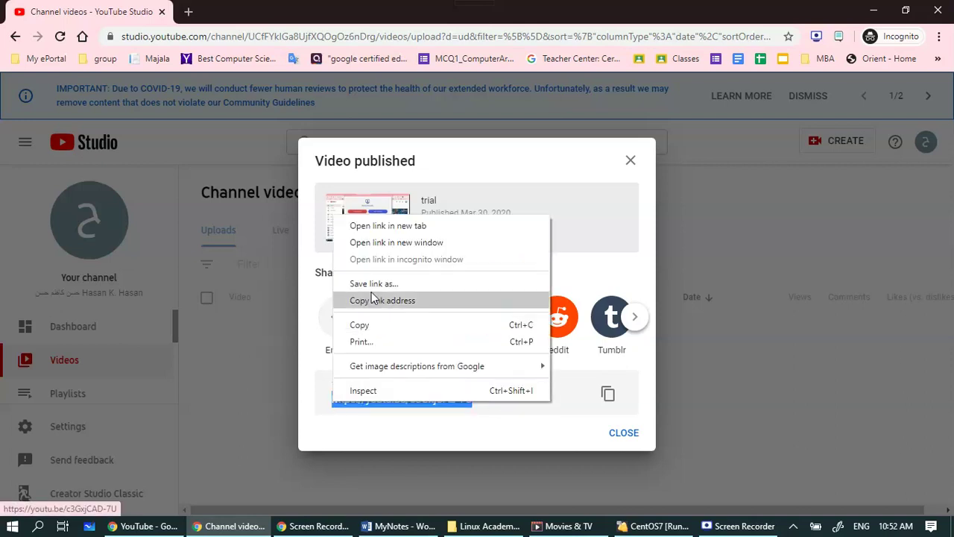
left_click(532, 428)
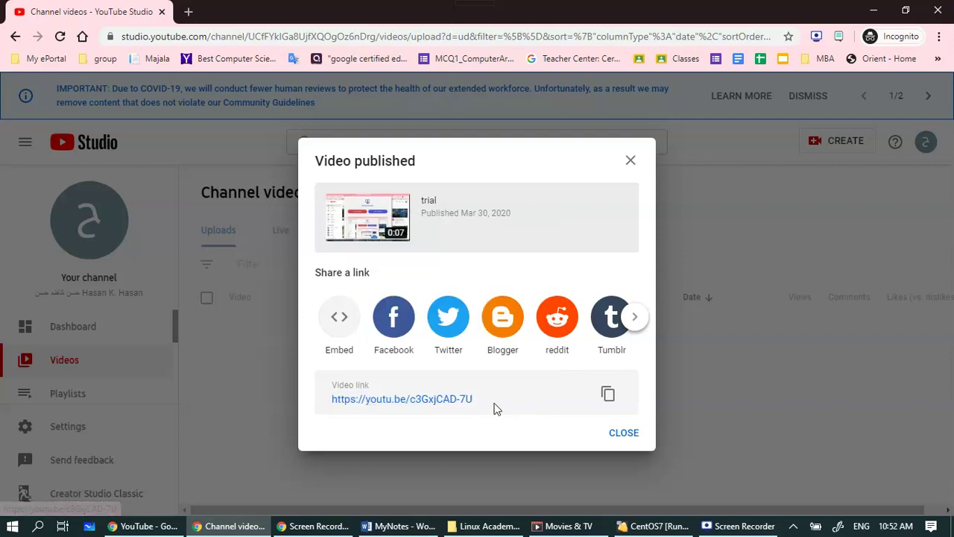
triple_click(335, 399)
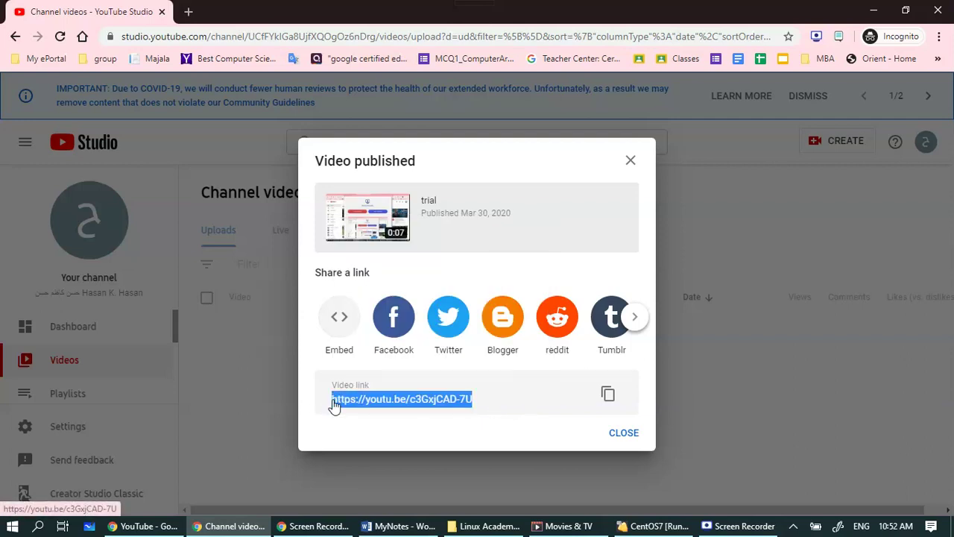
right_click(333, 402)
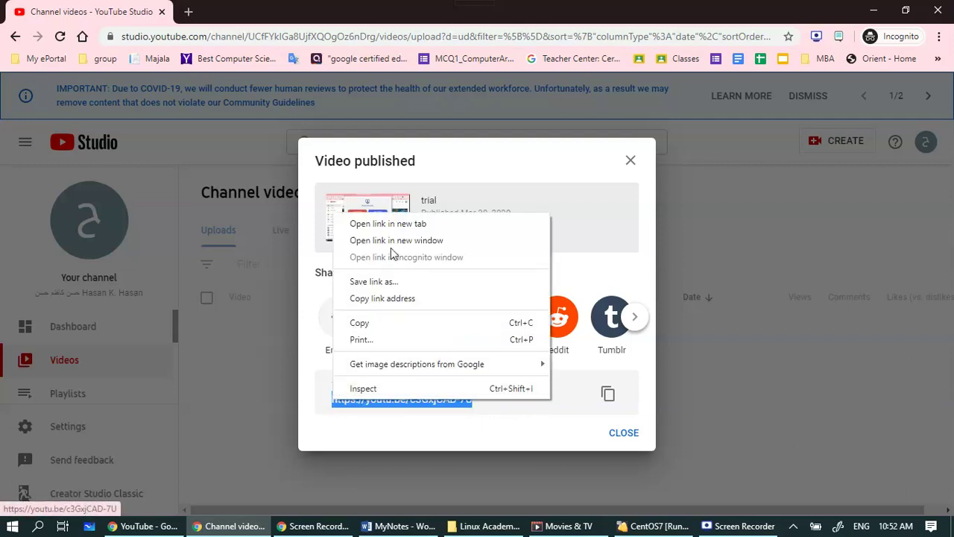
left_click(407, 322)
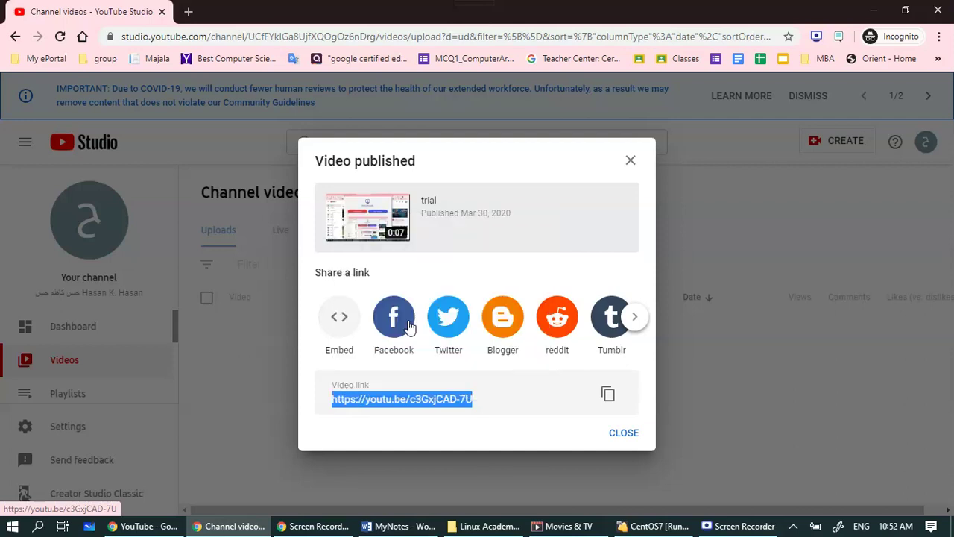
- Switch to Google Classroom in a new browser tab, keeping the published video's page open
left_click(191, 13)
type("cla")
key("Return")
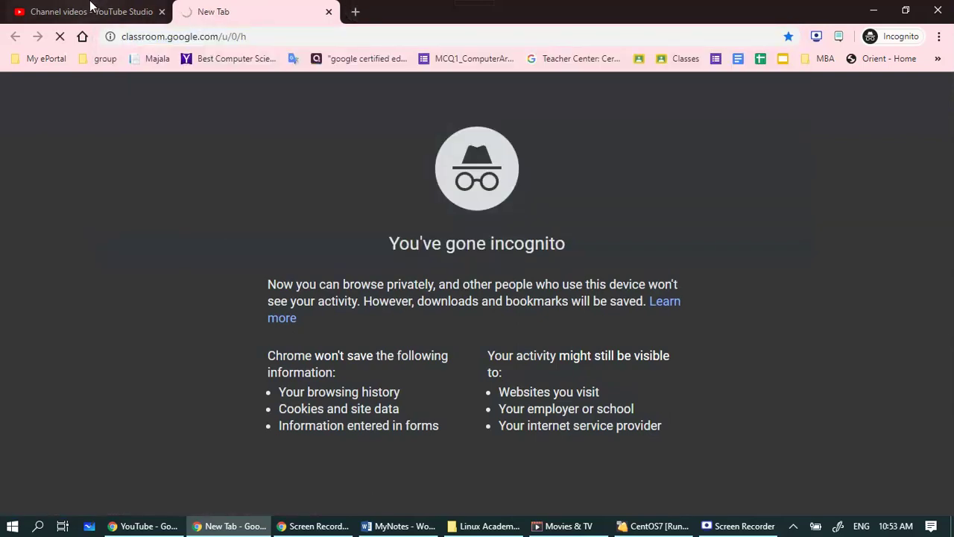
left_click(90, 6)
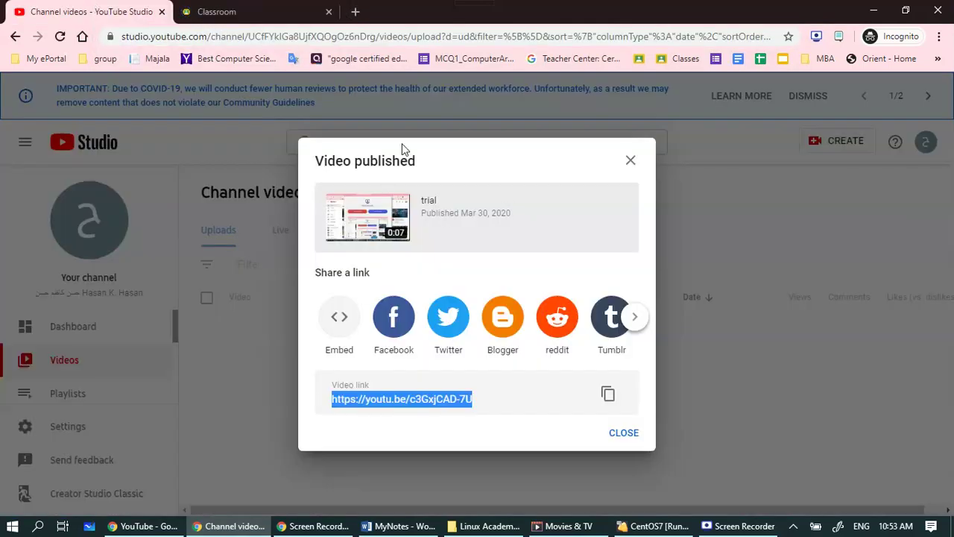
left_click(260, 7)
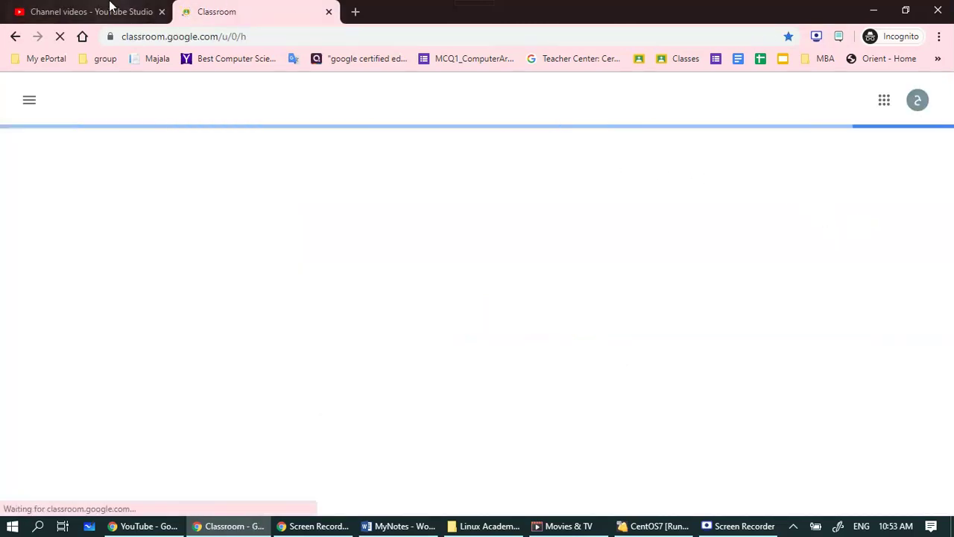
mouse_move(109, 6)
left_mouse_down()
mouse_move(194, 6)
mouse_move(103, 6)
left_mouse_up()
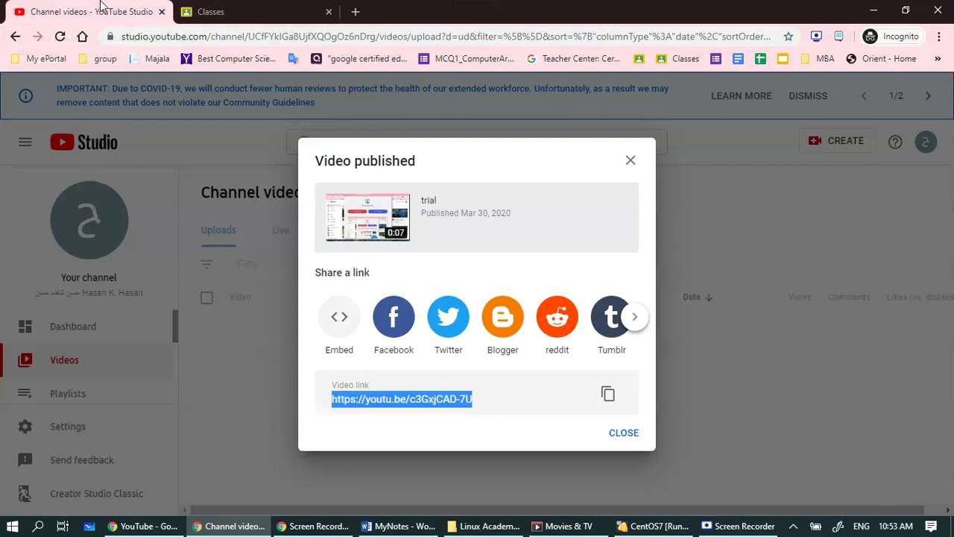
left_click(230, 6)
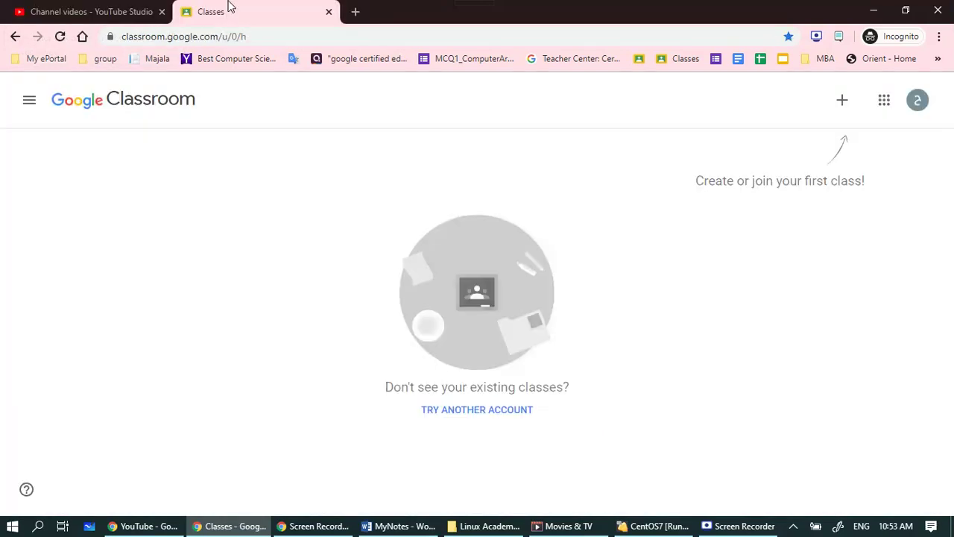
- Start creating a class, acknowledge the notice about not using Classroom at a school with students, and continue to the class form
left_click(842, 100)
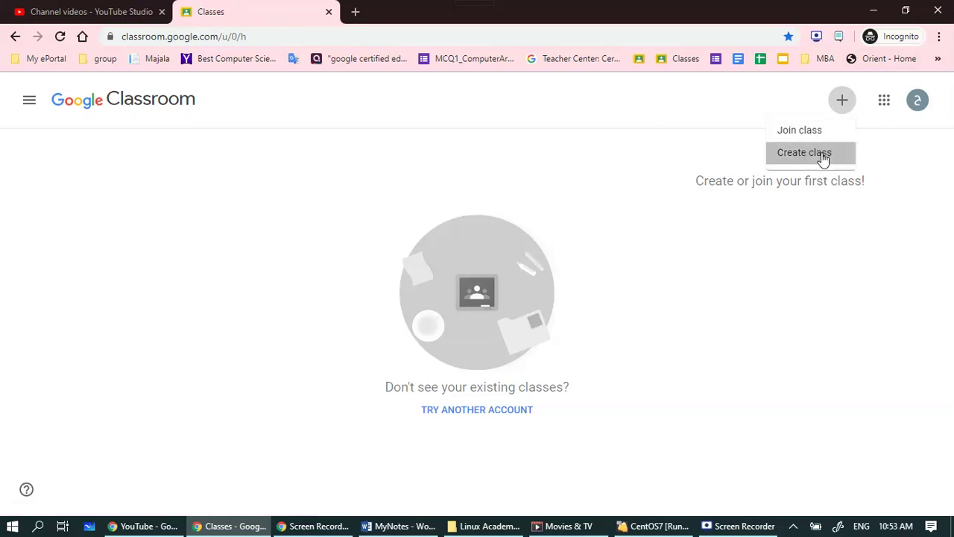
left_click(820, 154)
left_click(380, 360)
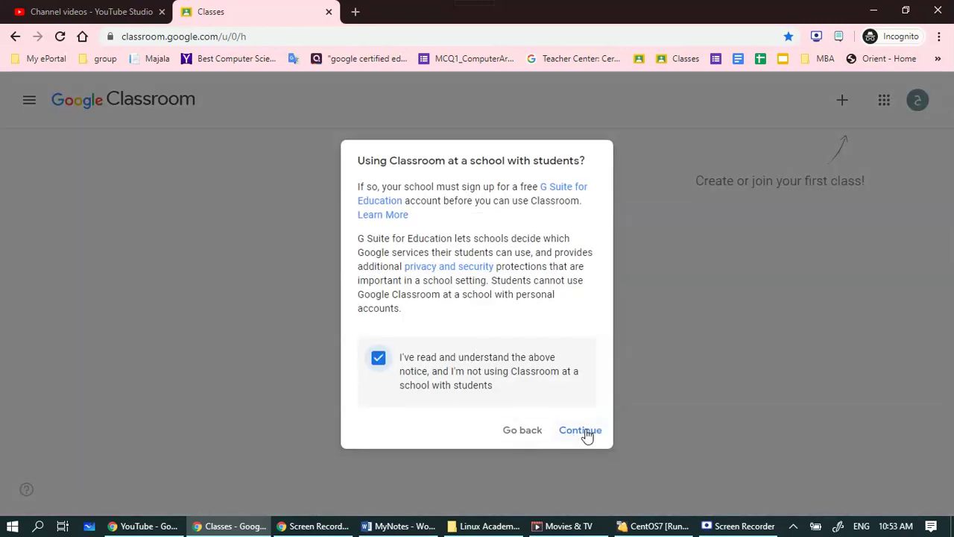
left_click(583, 431)
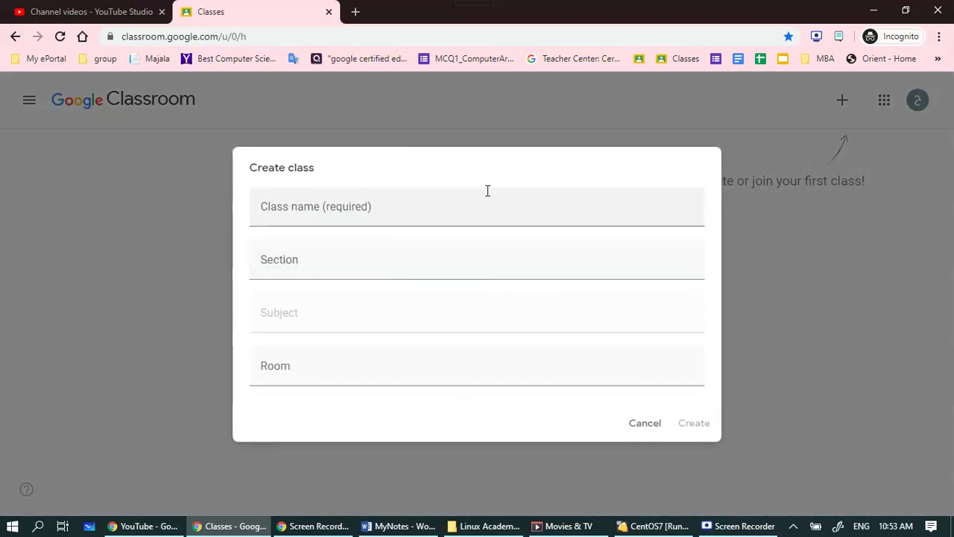
- Name the class eipoeo and create it, leaving section, subject and room empty
left_click(487, 191)
type("eipoeo")
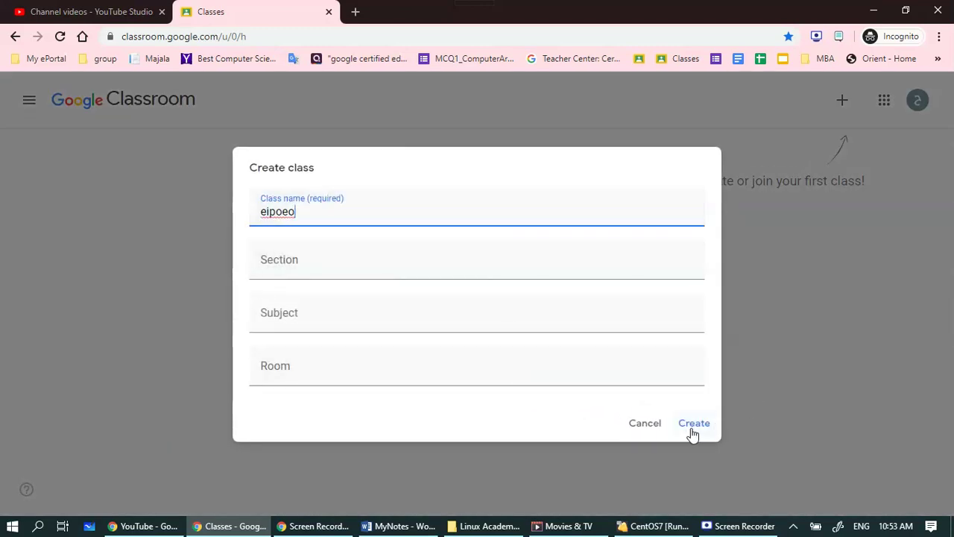
left_click(691, 428)
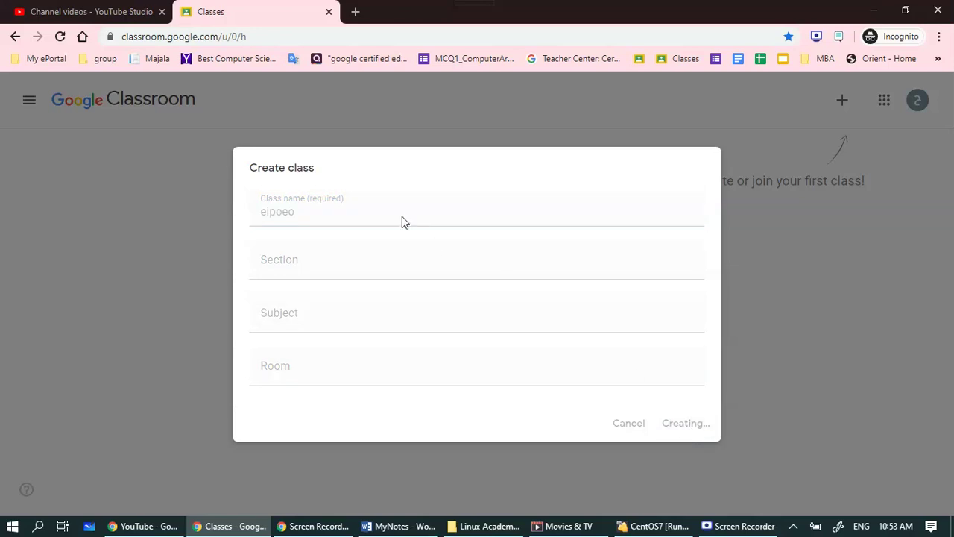
- Switch to YouTube Studio, close the published-video dialog and check the trial video in the channel's uploads list
left_click(90, 11)
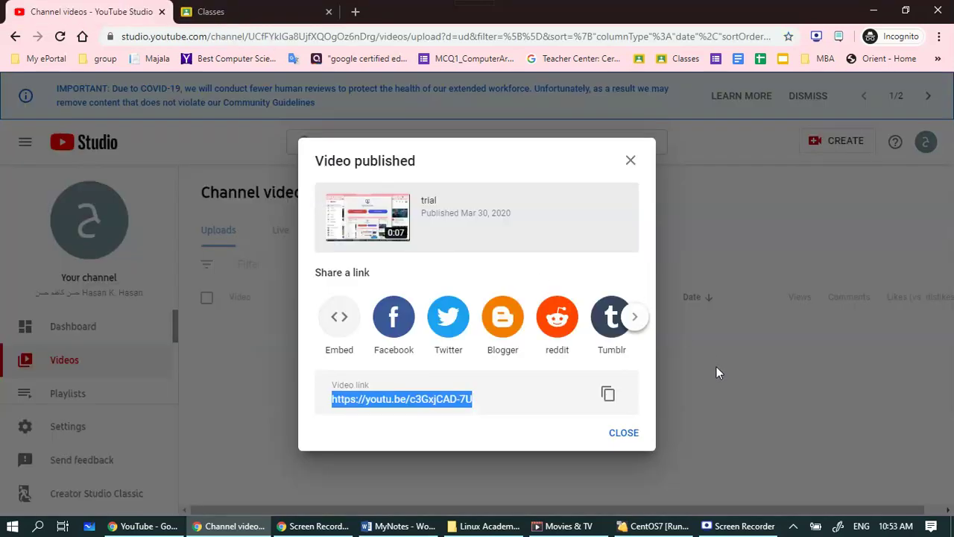
left_click(632, 162)
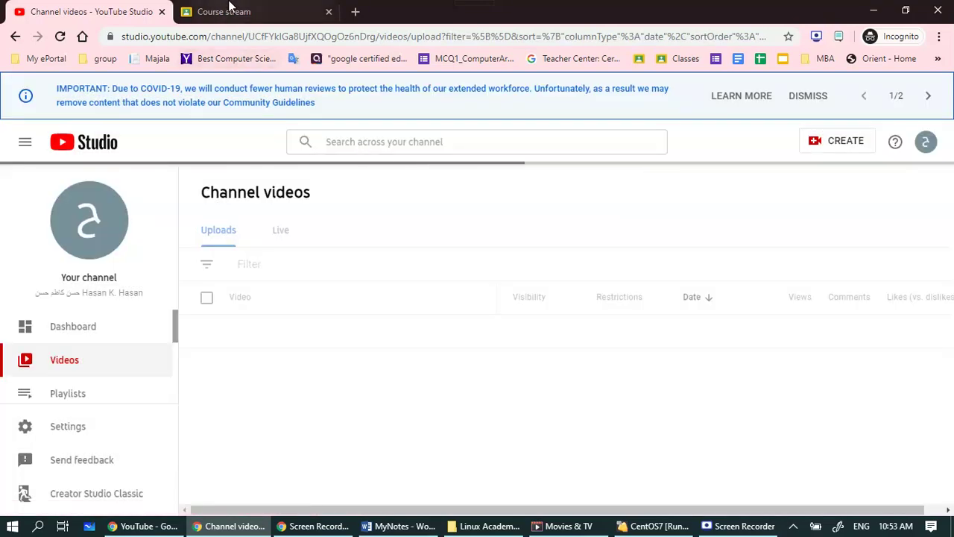
left_click(228, 9)
left_click(112, 9)
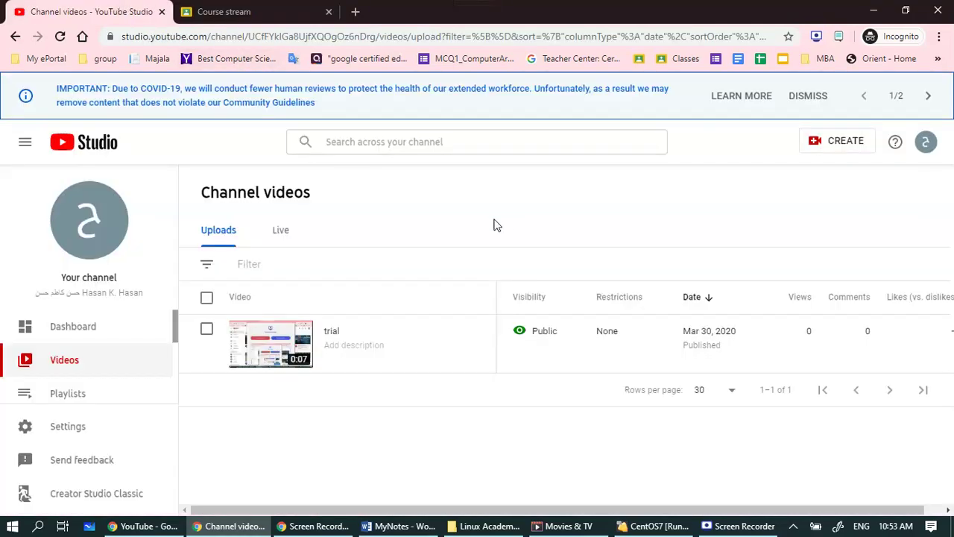
mouse_move(292, 352)
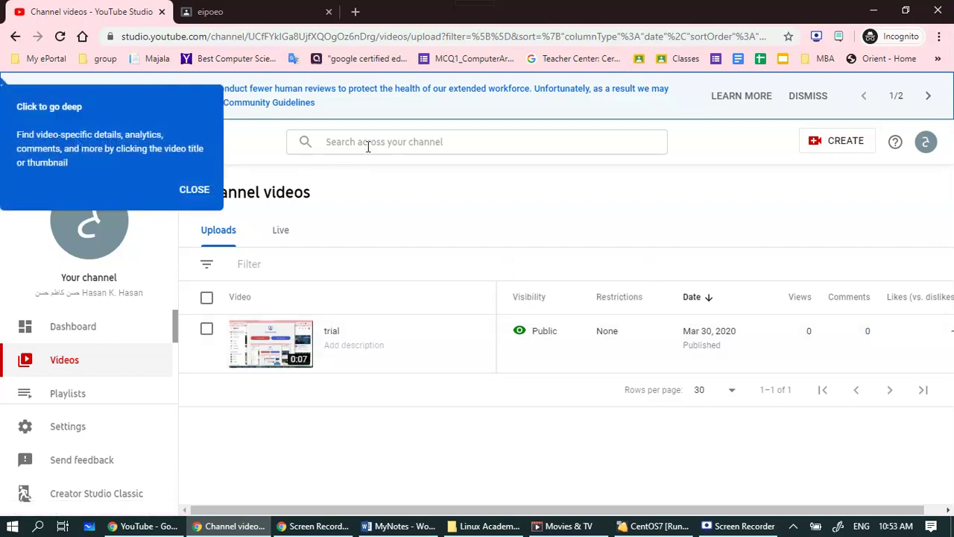
mouse_move(544, 353)
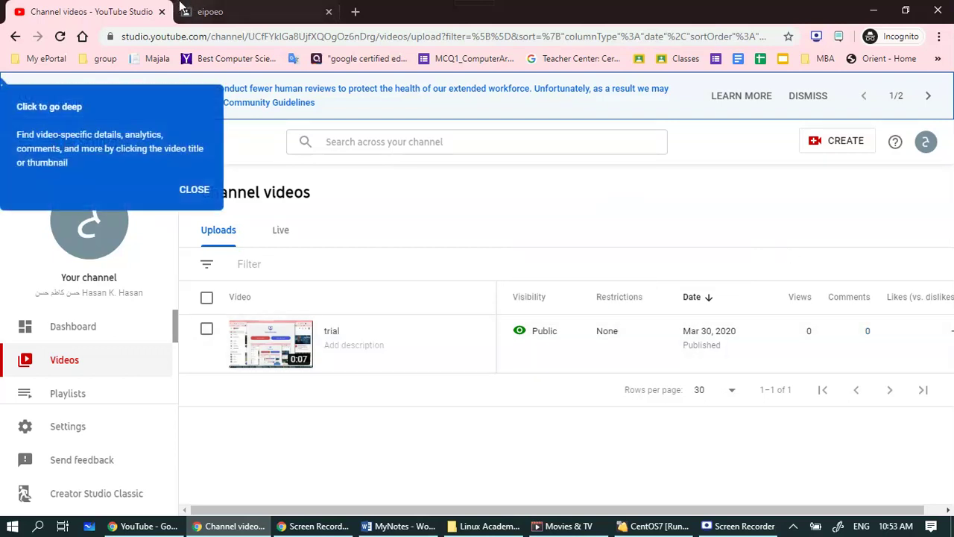
- Return to the eipoeo class in Google Classroom and add a classwork topic named lecture
left_click(246, 12)
left_click_drag(948, 216, 953, 289)
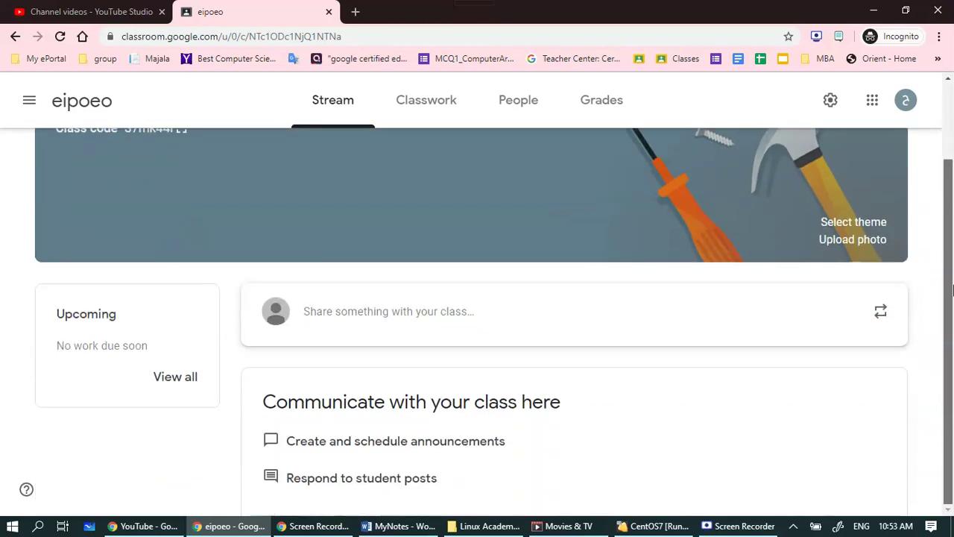
scroll(952, 328, "up", 2)
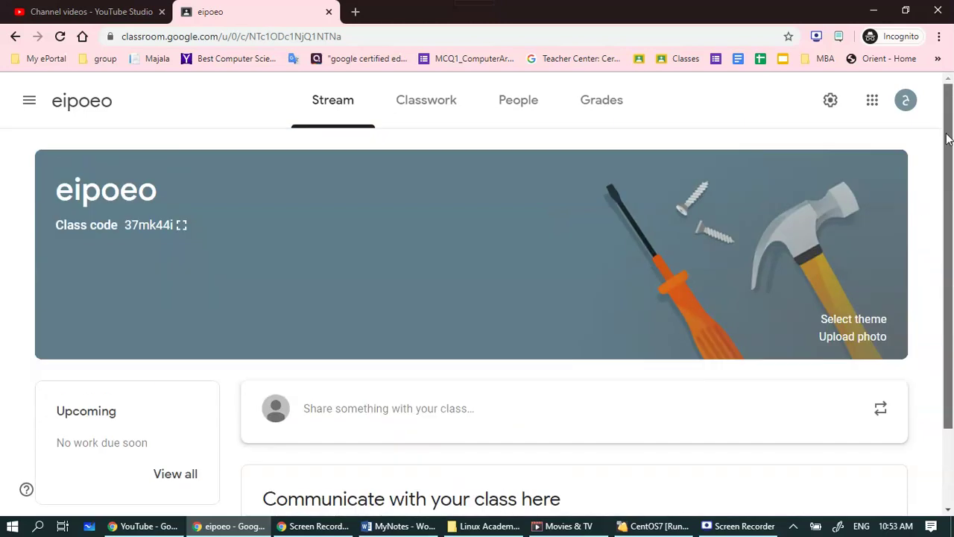
left_click(435, 102)
left_click(189, 160)
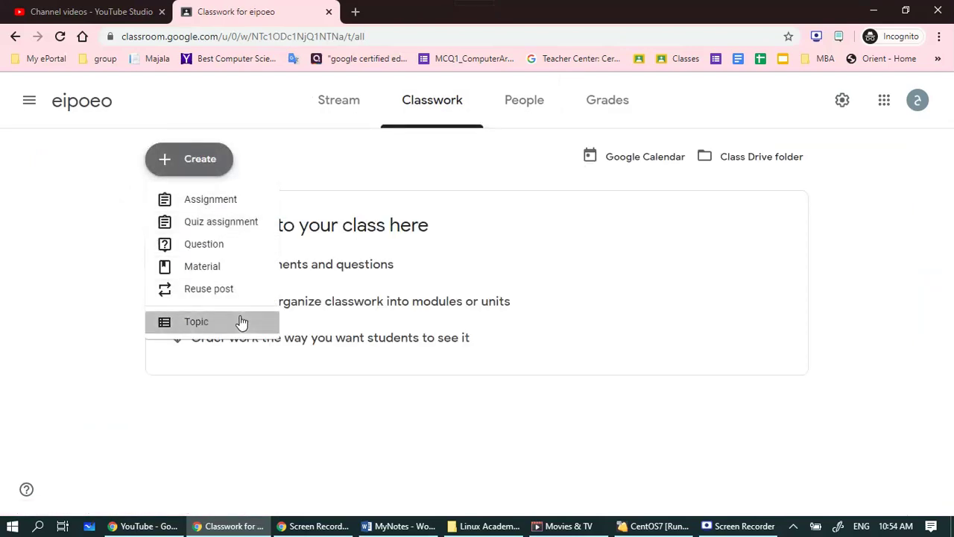
left_click(243, 321)
type("e")
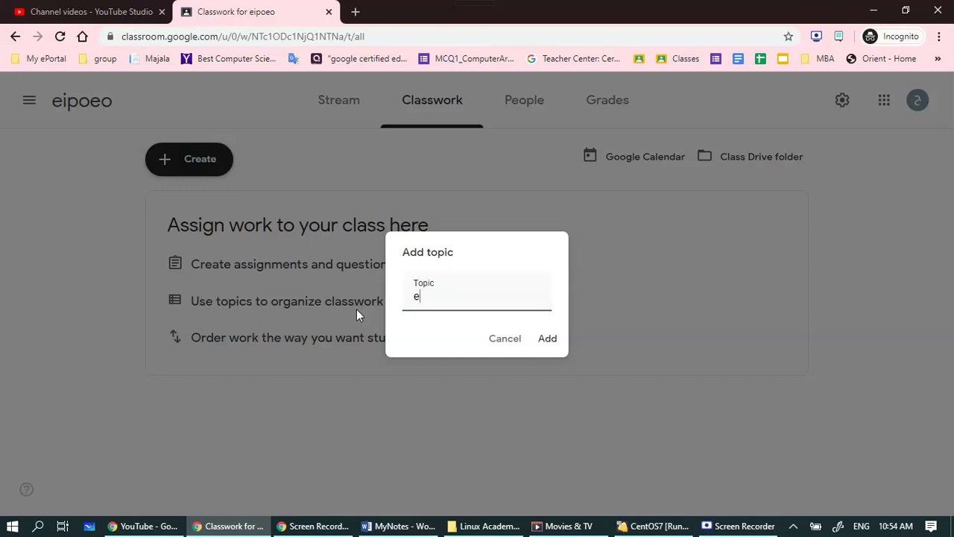
key("BackSpace")
type("lecture")
key("Return")
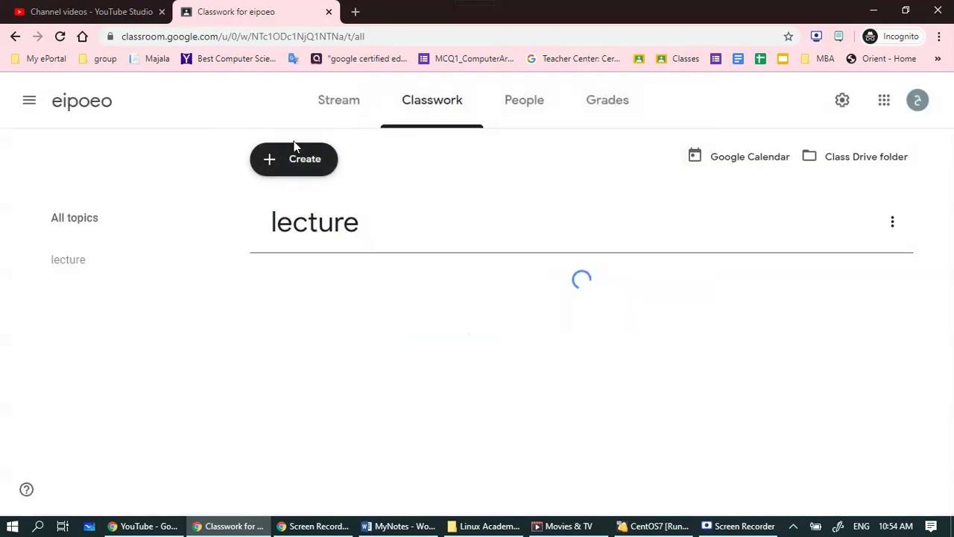
left_click(296, 159)
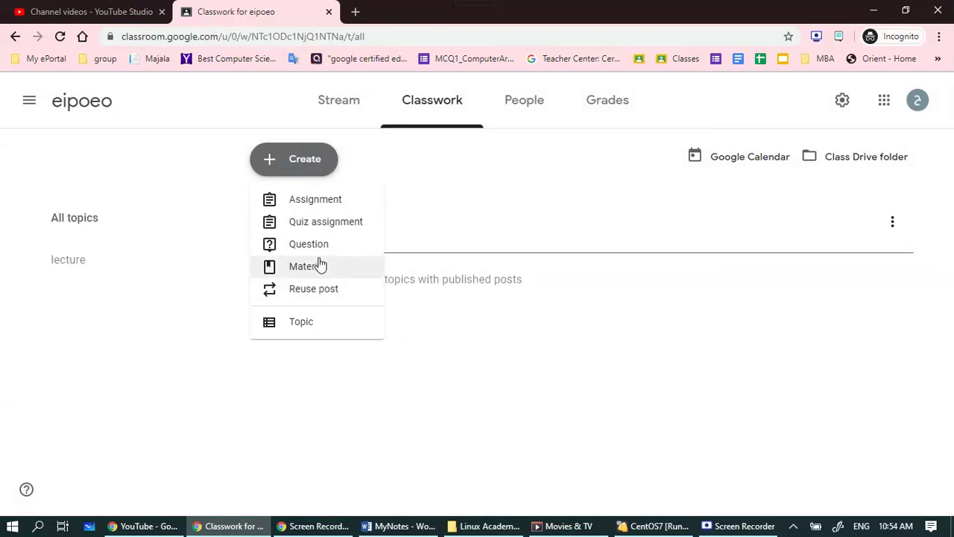
left_click(322, 274)
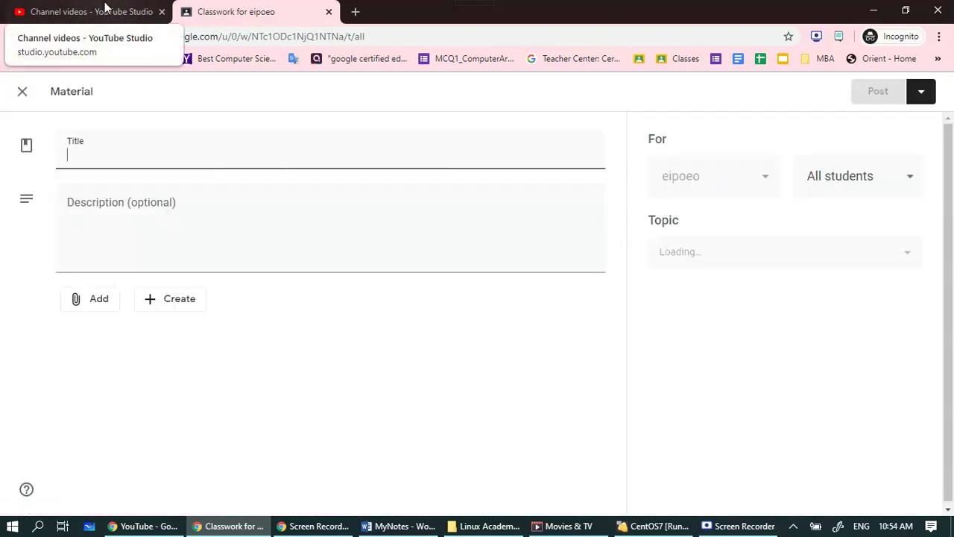
left_click(112, 301)
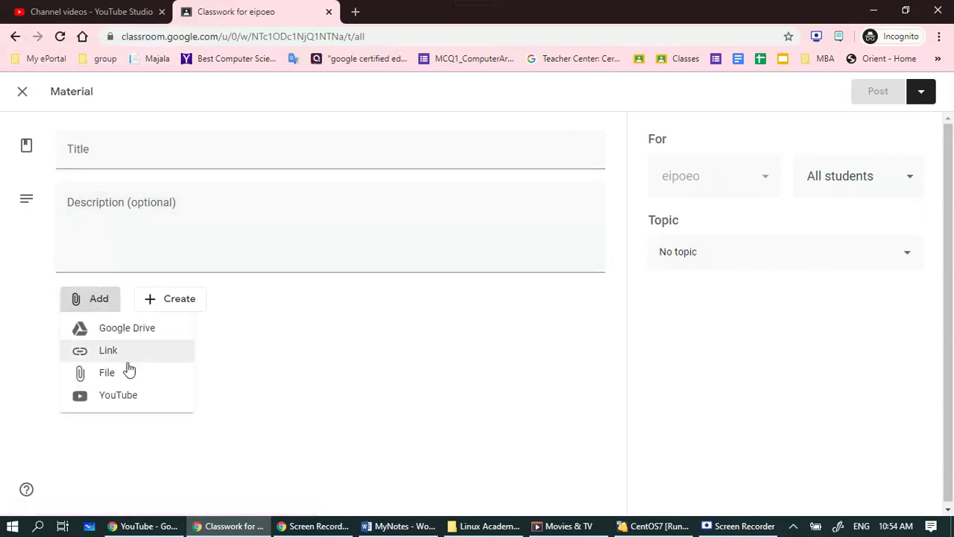
left_click(127, 399)
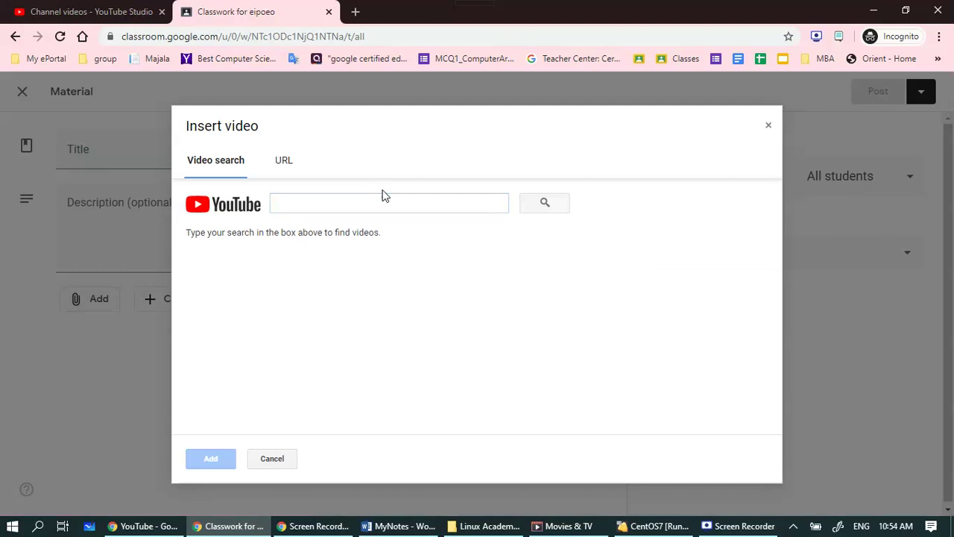
left_click(372, 206)
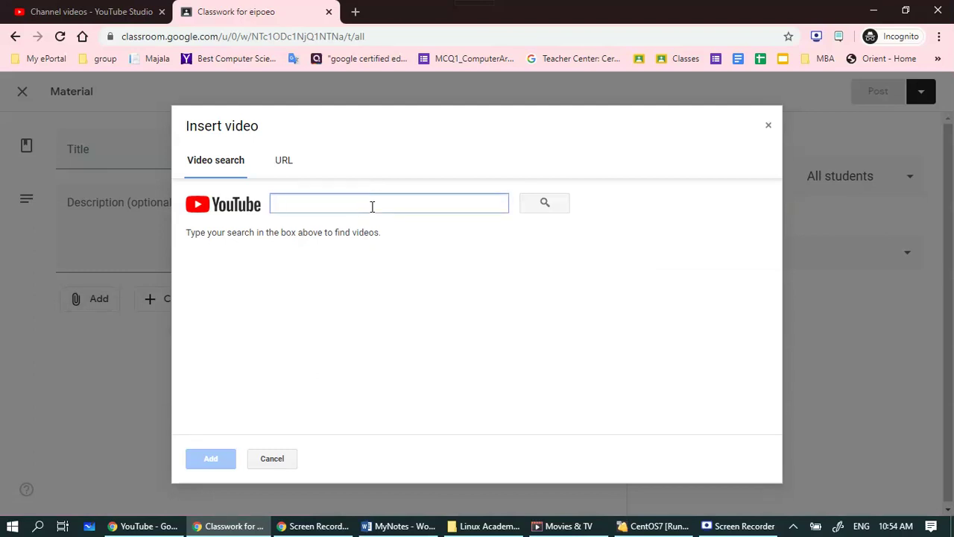
type("https://youtu.be/c3GxjCAD-7U")
left_click(557, 209)
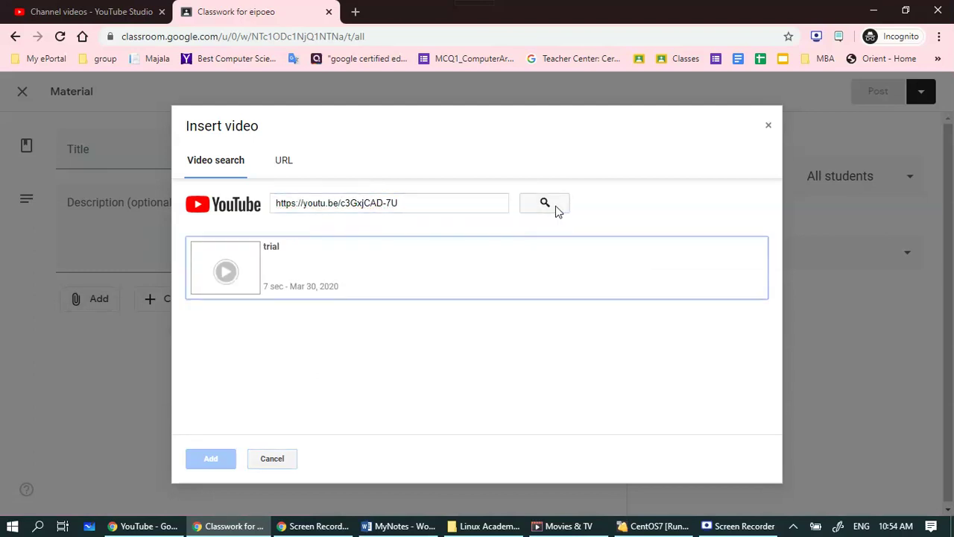
left_click(413, 285)
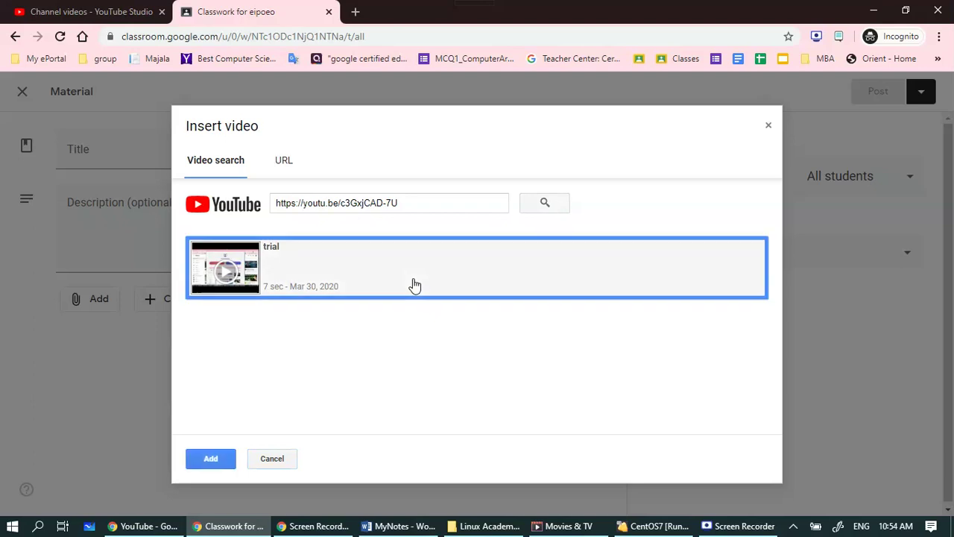
left_click(202, 458)
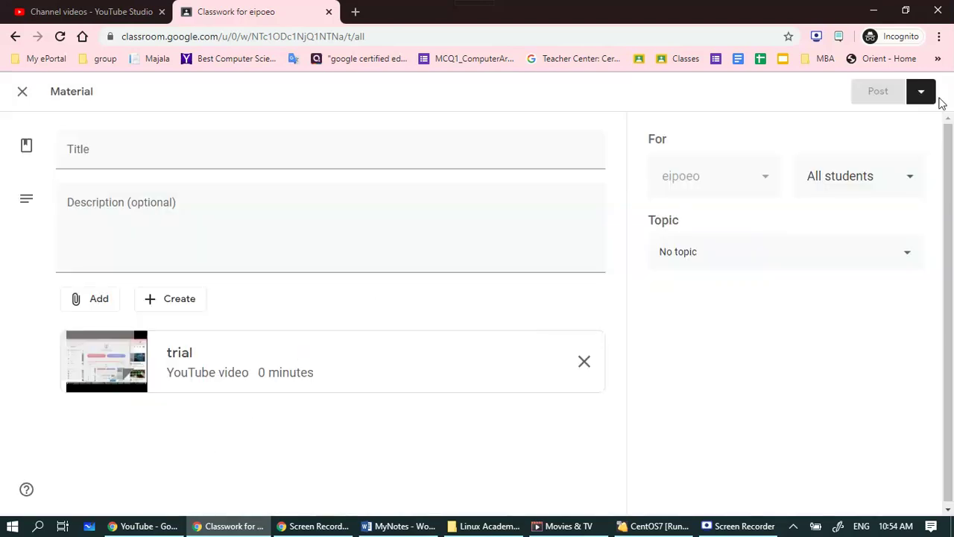
- Title the material hgg and post it to the class
left_click(384, 149)
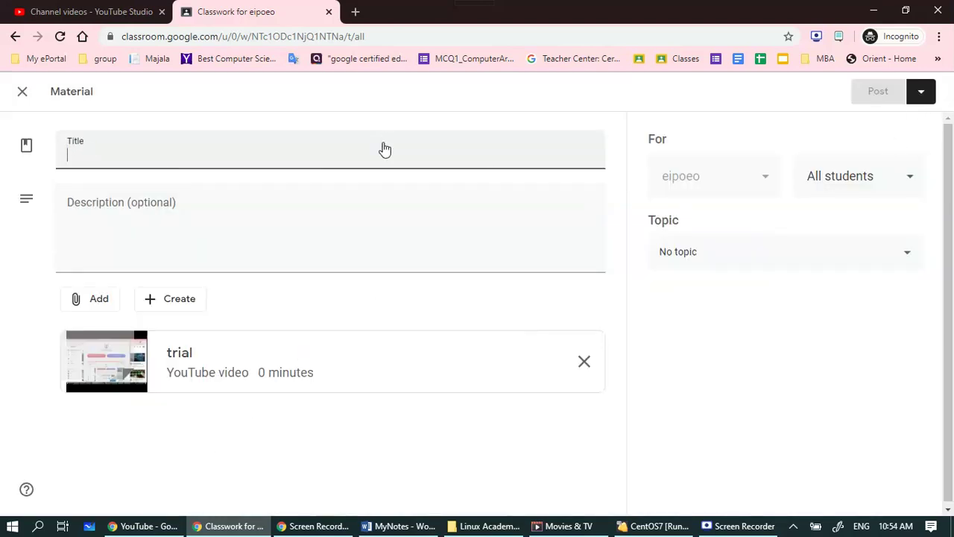
type("hg")
left_click(869, 90)
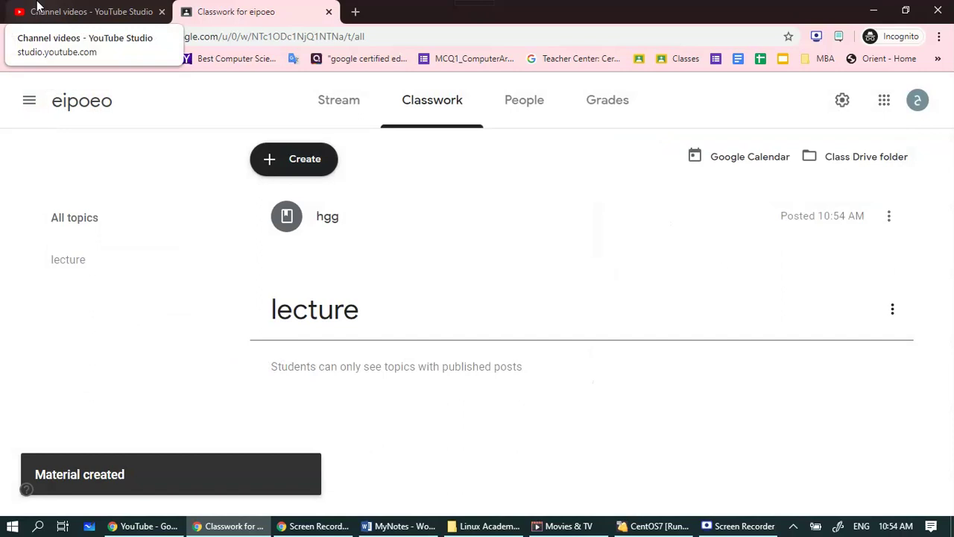
- Edit the posted hgg material to assign it to the lecture topic and save it
left_click(890, 217)
left_click(830, 247)
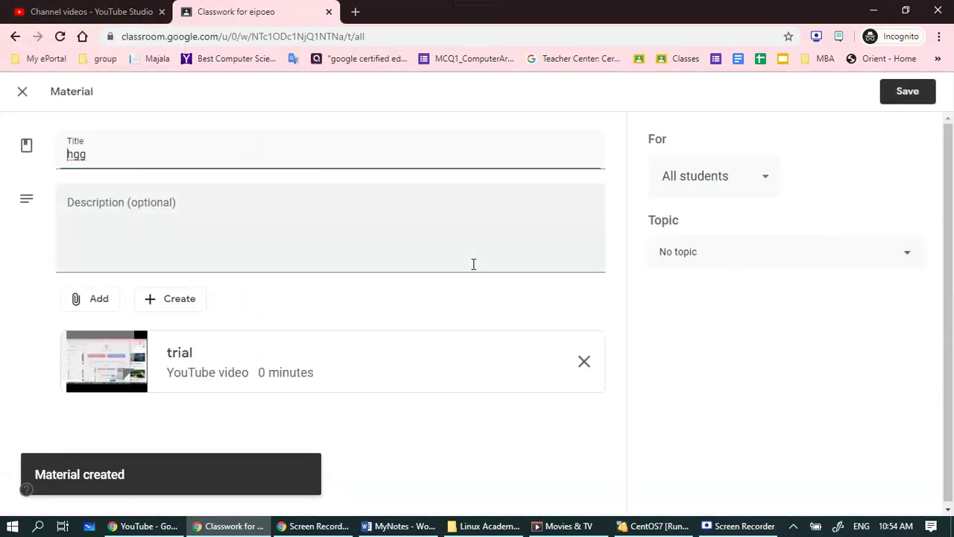
left_click(725, 266)
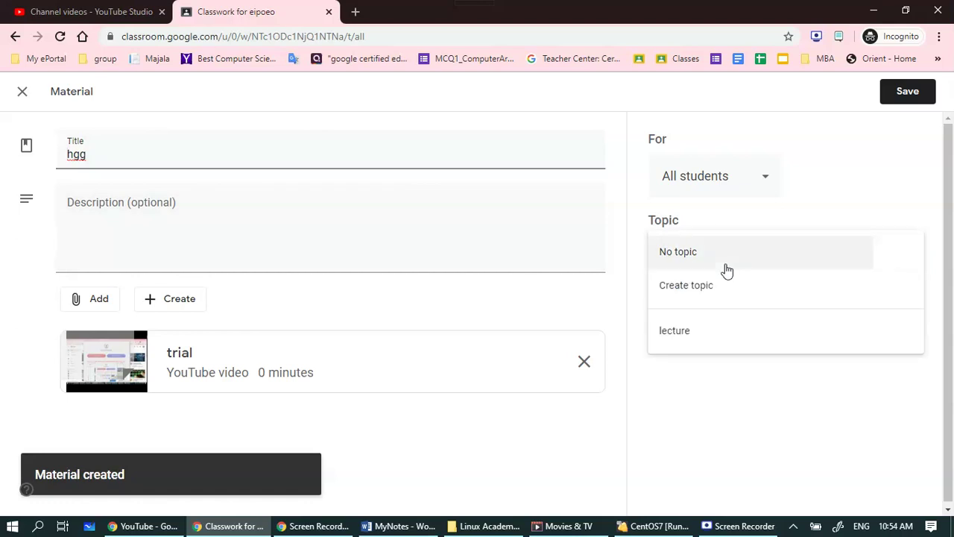
left_click(724, 330)
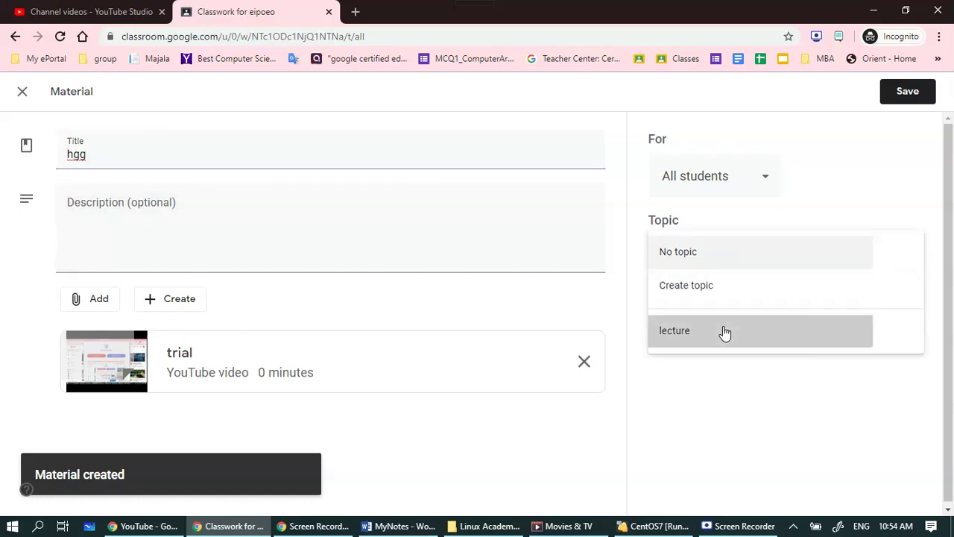
left_click(899, 92)
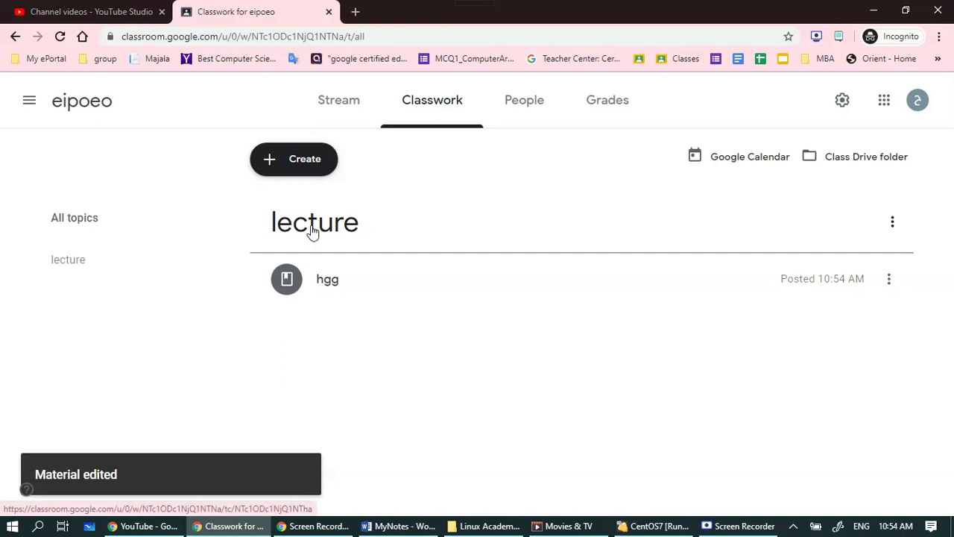
- Expand the hgg material, play its attached trial video in the preview and return to the classwork page
left_click(379, 290)
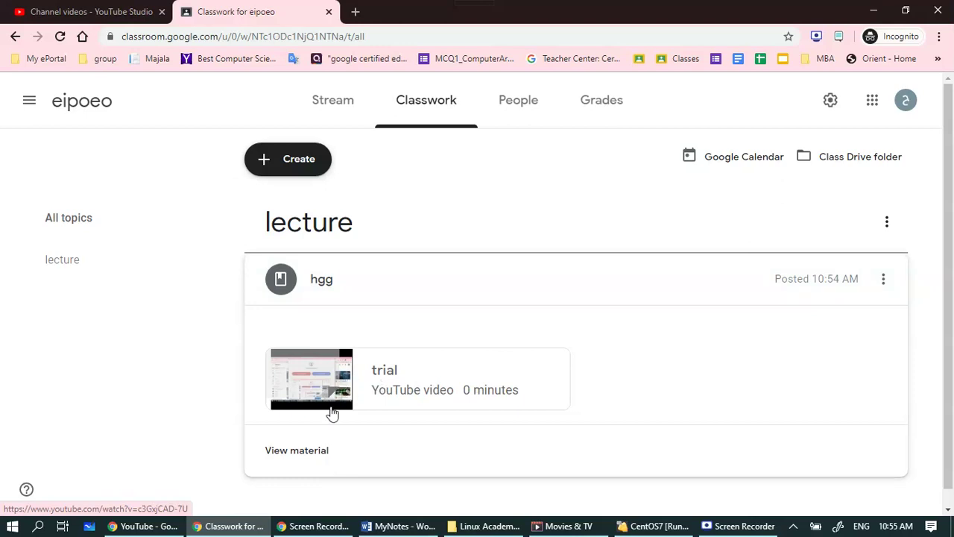
left_click(378, 382)
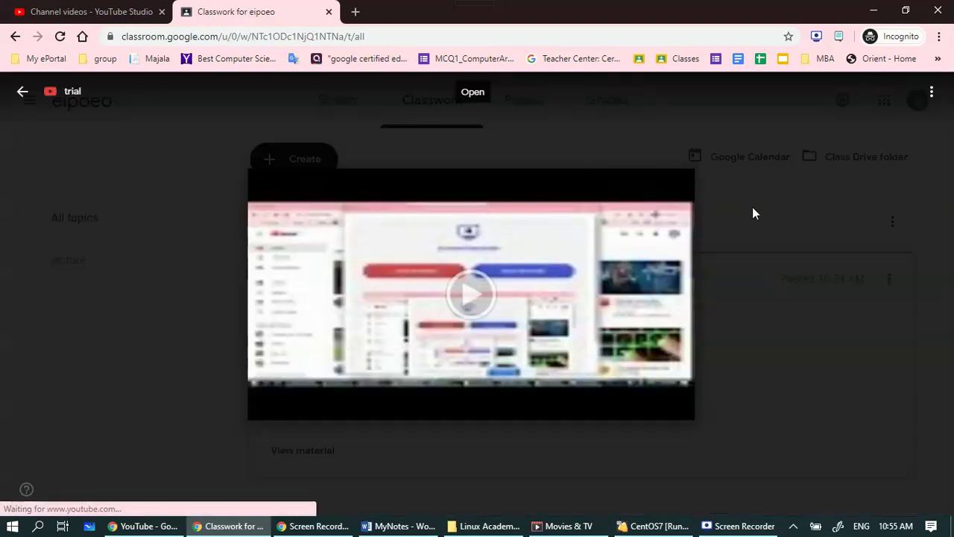
left_click(470, 288)
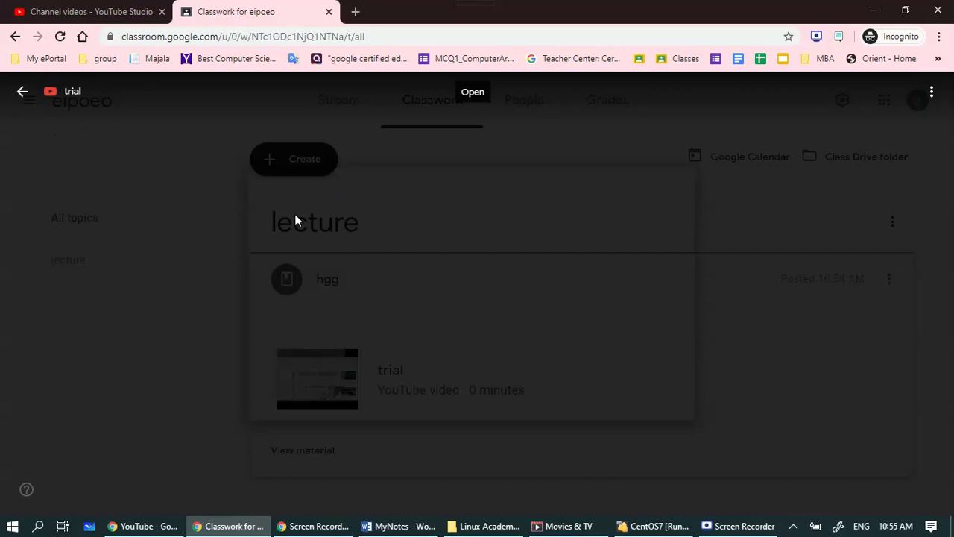
left_click(23, 92)
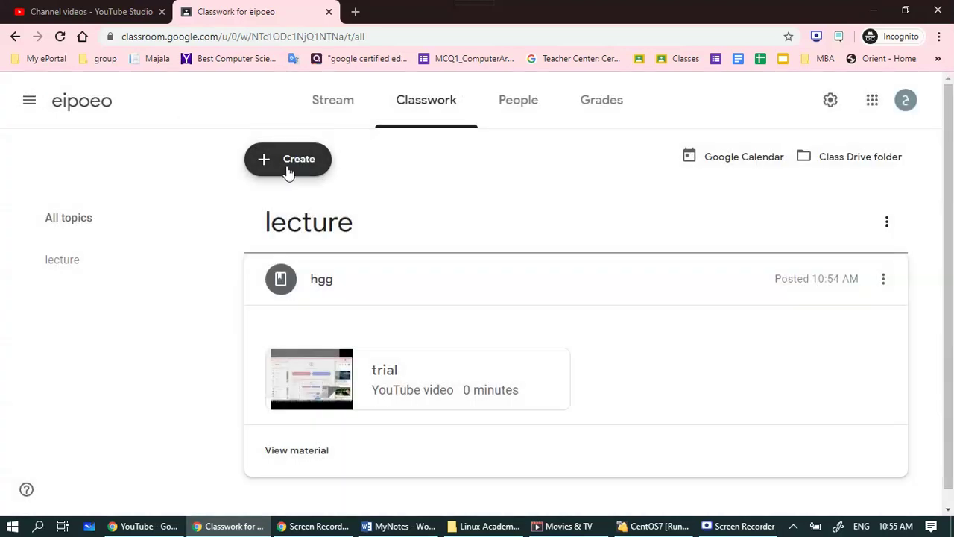